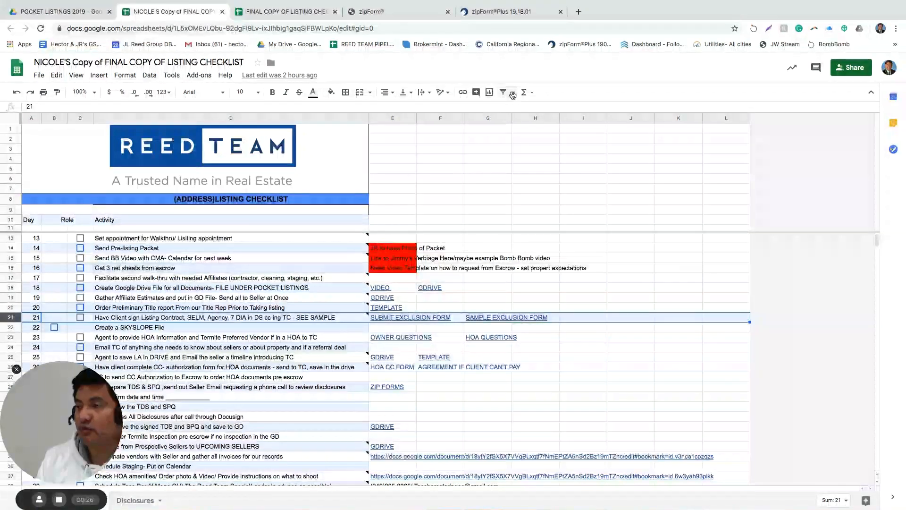
Close the zipForm Plus browser tab and return to the listing checklist spreadsheet
{"action": "left_click", "coordinate": [502, 12]}
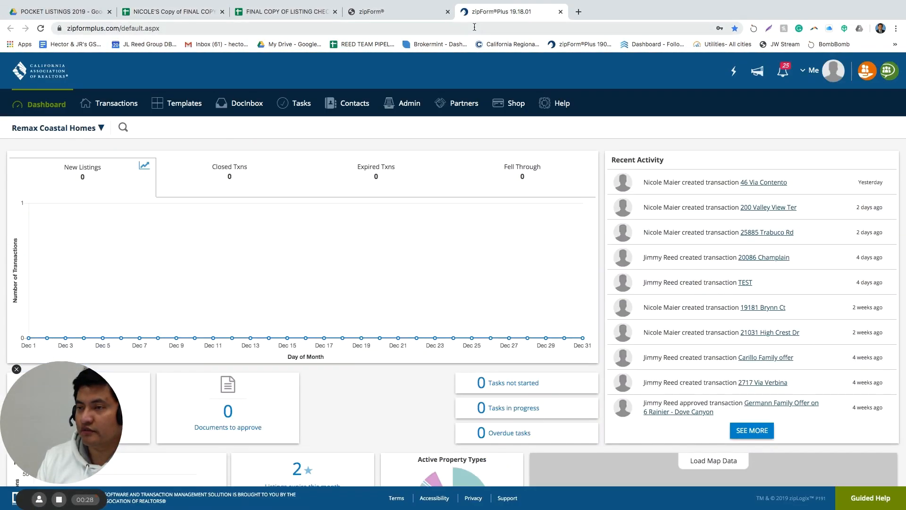
{"action": "left_click", "coordinate": [561, 12]}
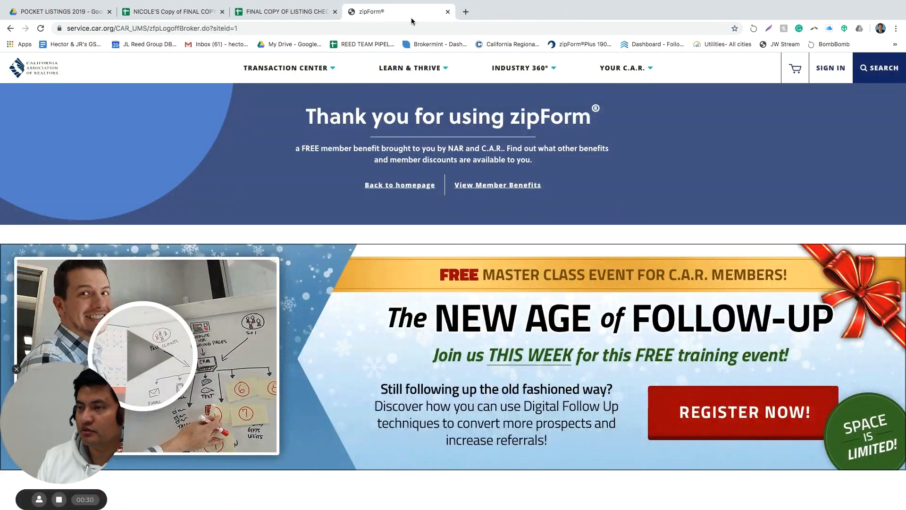
{"action": "left_click", "coordinate": [152, 12]}
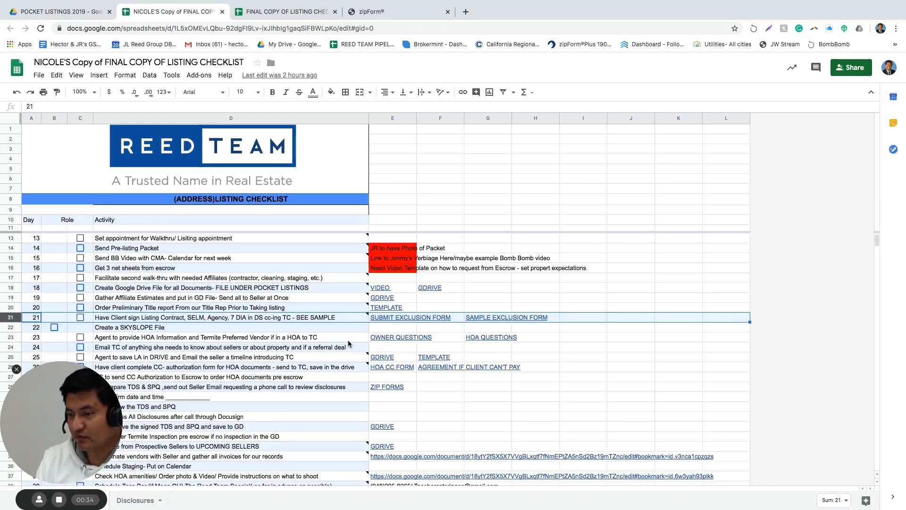
Check the checklist links: the SAMPLE EXCLUSION FORM in G21 and ZIP FORMS in E28
{"action": "mouse_move", "coordinate": [496, 320]}
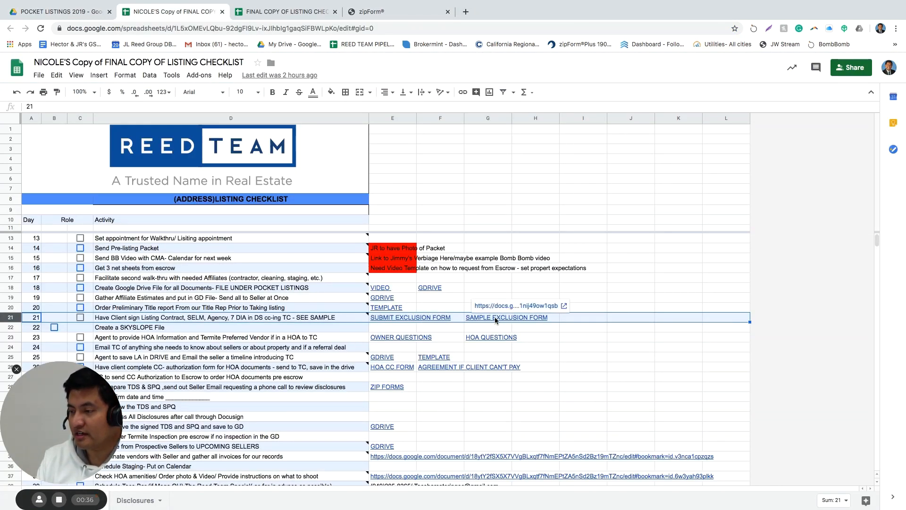
{"action": "left_click", "coordinate": [496, 320]}
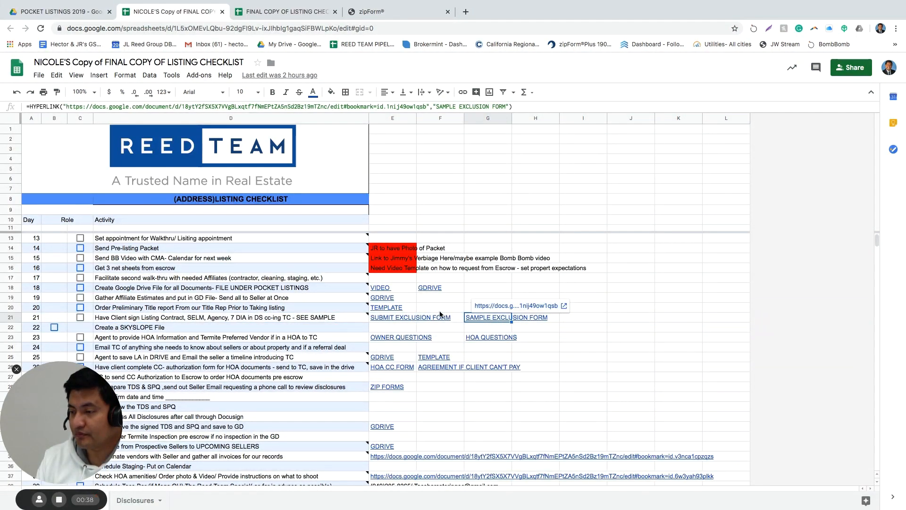
{"action": "left_click", "coordinate": [440, 311]}
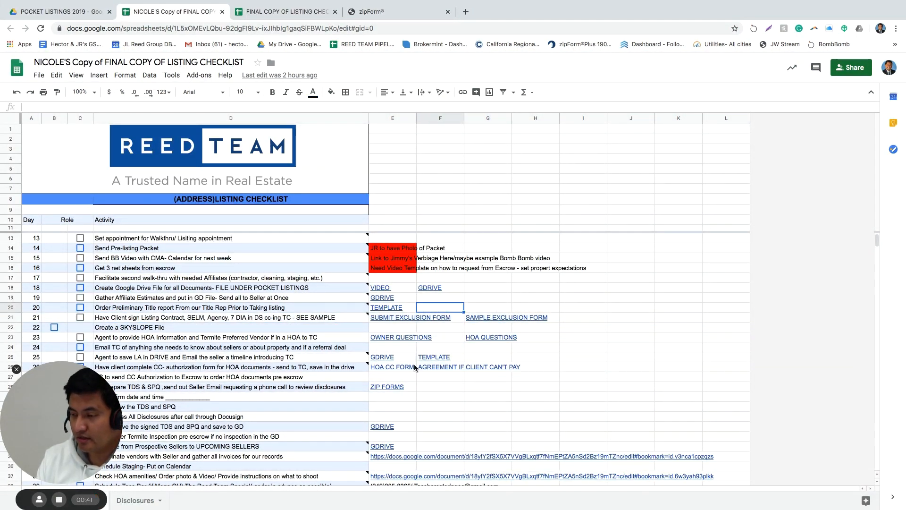
{"action": "left_click", "coordinate": [385, 386]}
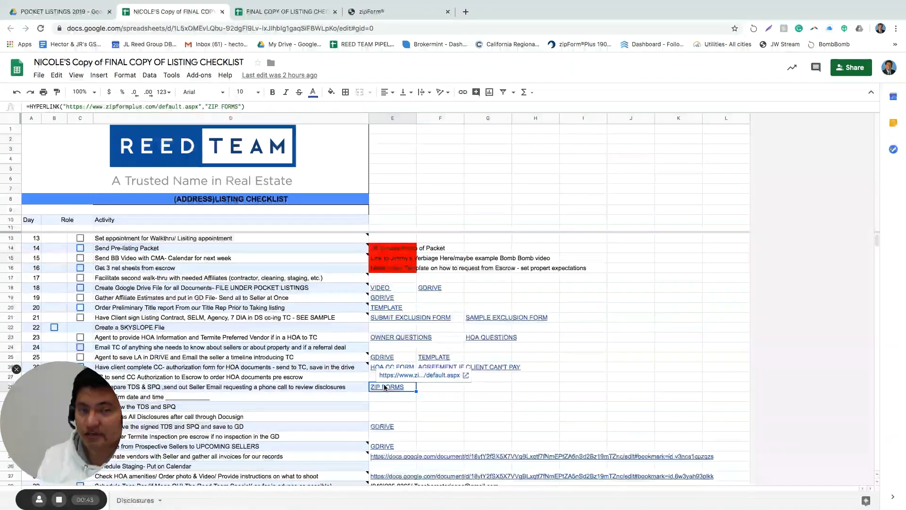
Load zipformplus.com in the zipForm tab and go to the Templates page
{"action": "left_click", "coordinate": [398, 11]}
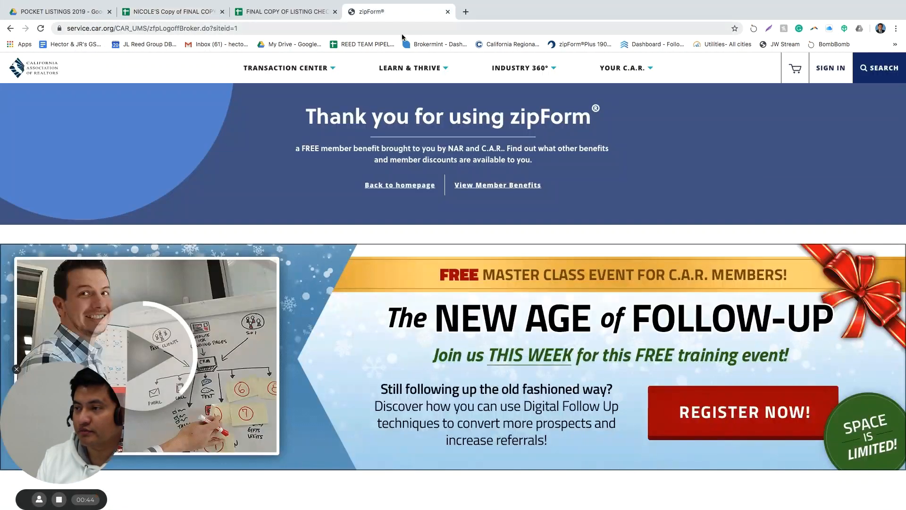
{"action": "left_click", "coordinate": [394, 29]}
{"action": "type", "text": "zipformplus.com/default.aspx"}
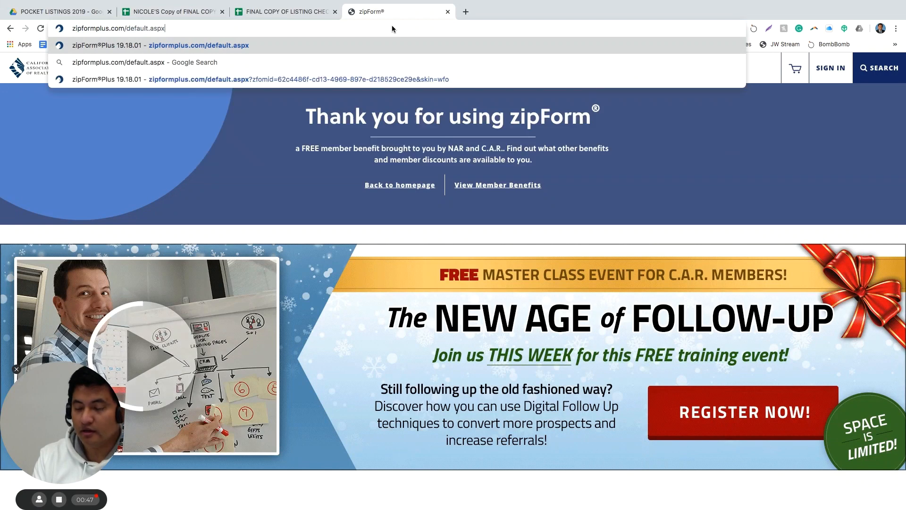
{"action": "key", "text": "Return"}
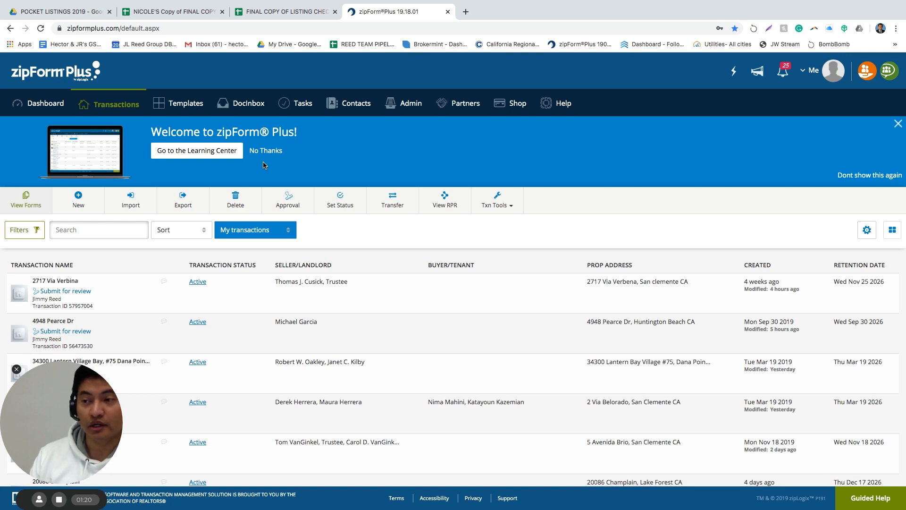
{"action": "left_click", "coordinate": [178, 103]}
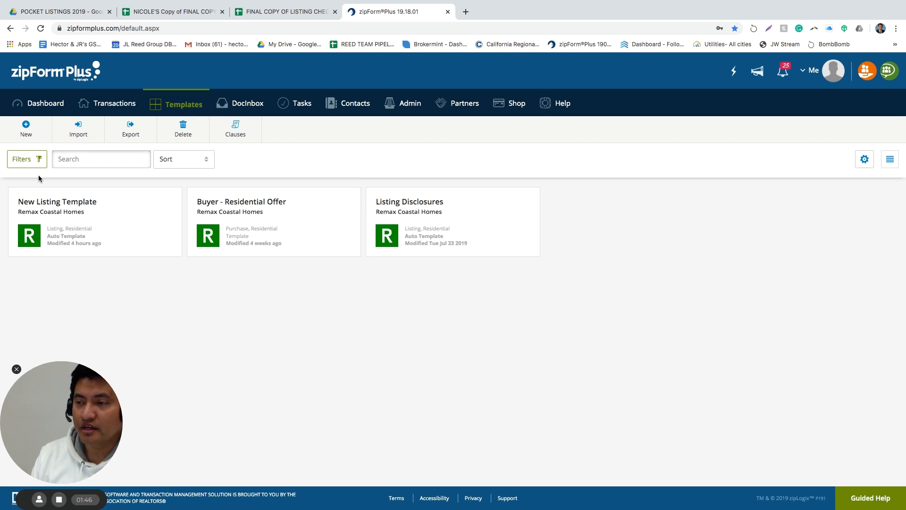
Create a new template of the New Listing type
{"action": "left_click", "coordinate": [26, 134]}
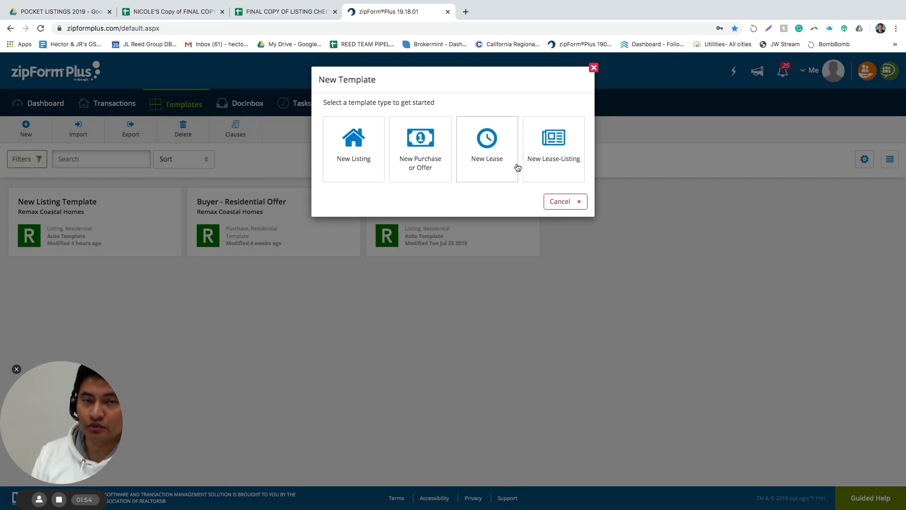
{"action": "left_click", "coordinate": [353, 150]}
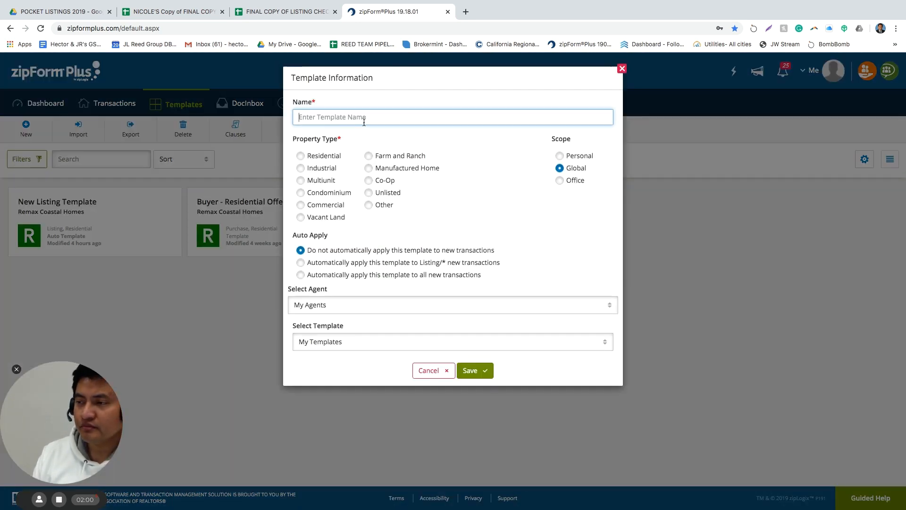
Save a Residential template named 'Sales partner Listing Template', assigned to the listing agent, based on My Templates
{"action": "left_click", "coordinate": [373, 118]}
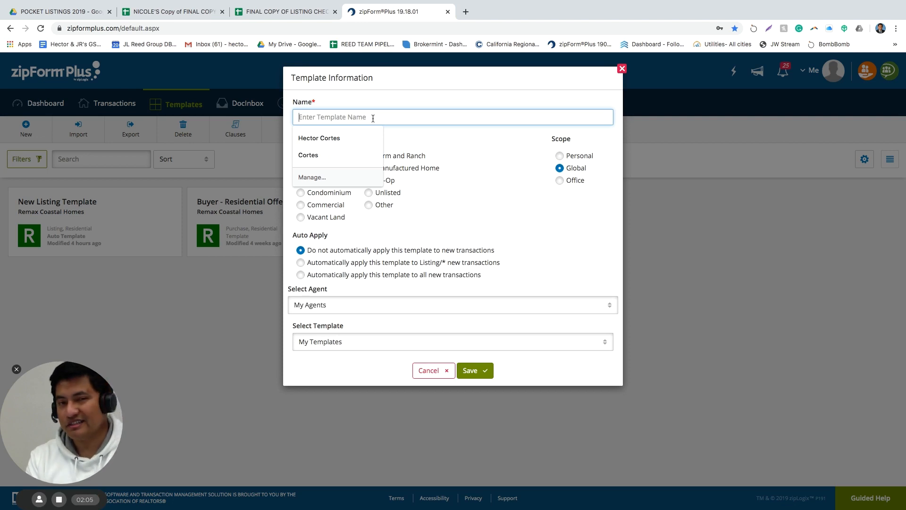
{"action": "type", "text": "Sale"}
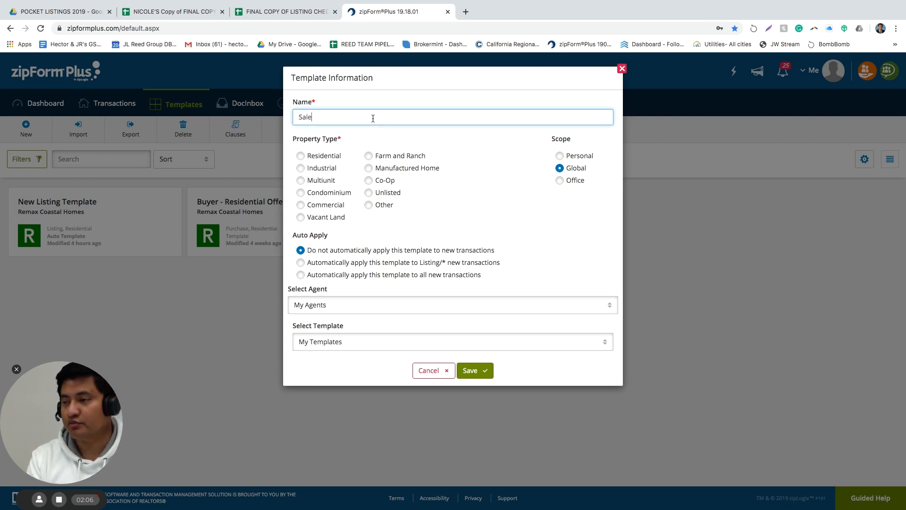
{"action": "type", "text": "s partner"}
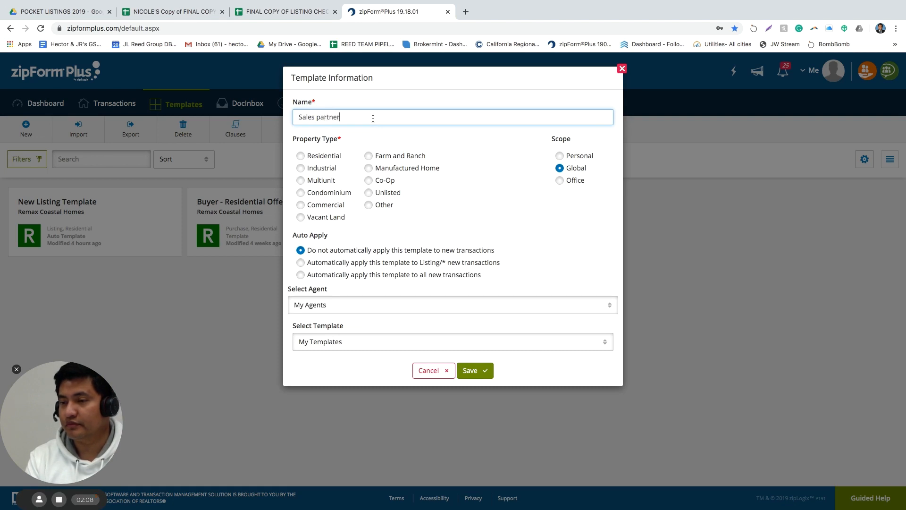
{"action": "type", "text": " Listing Tem"}
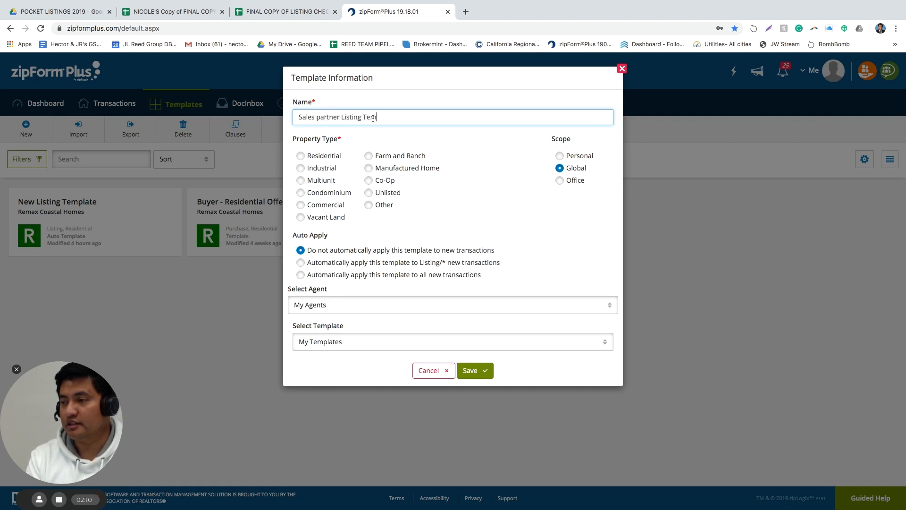
{"action": "type", "text": "plate"}
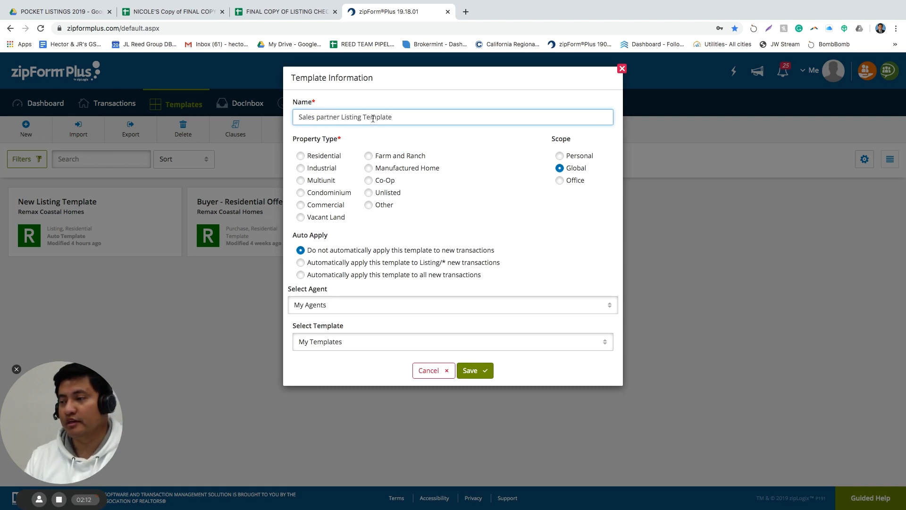
{"action": "left_click", "coordinate": [301, 155]}
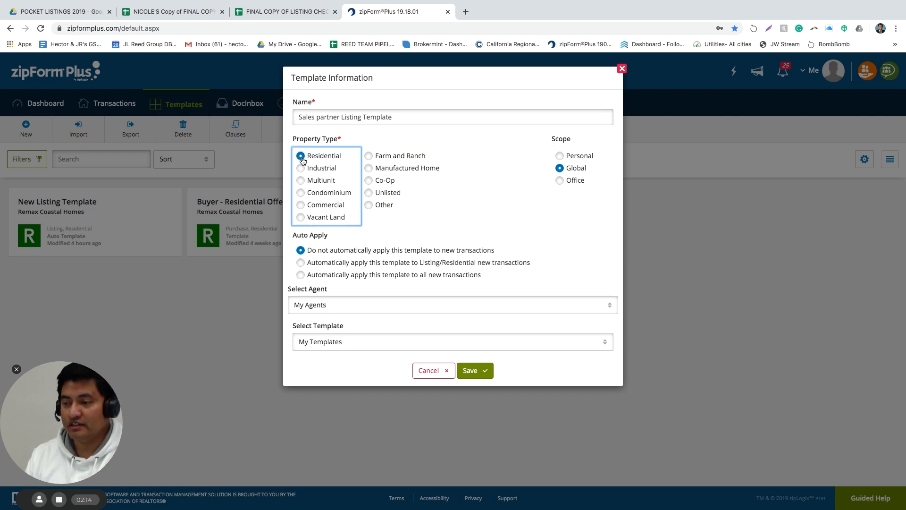
{"action": "left_click", "coordinate": [364, 309]}
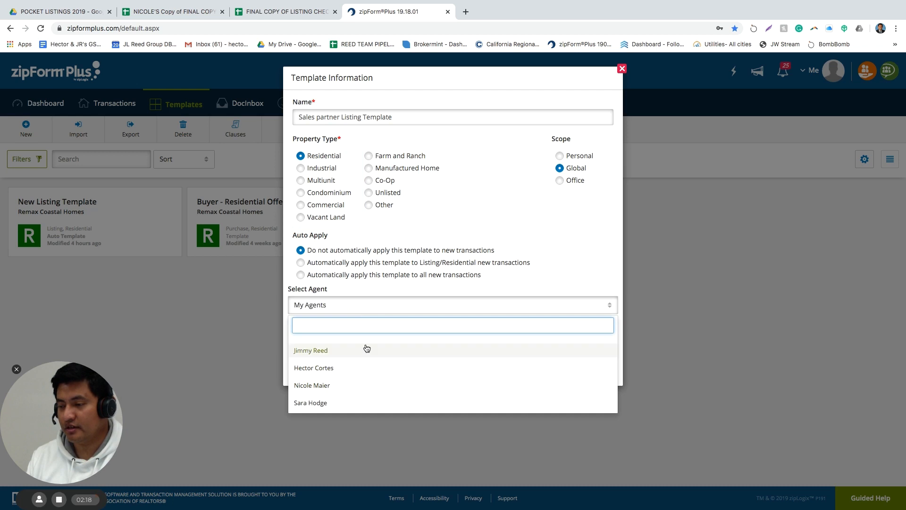
{"action": "left_click", "coordinate": [356, 354]}
{"action": "left_click", "coordinate": [371, 342]}
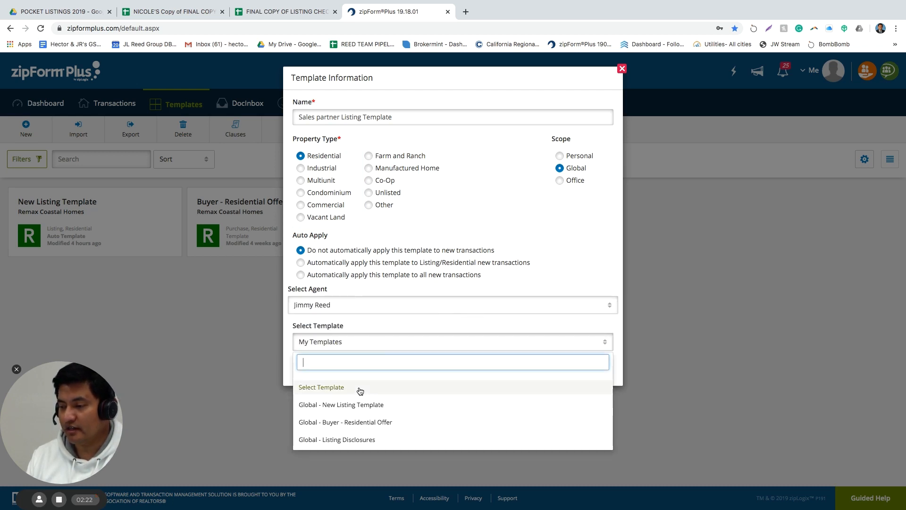
{"action": "left_click", "coordinate": [375, 342]}
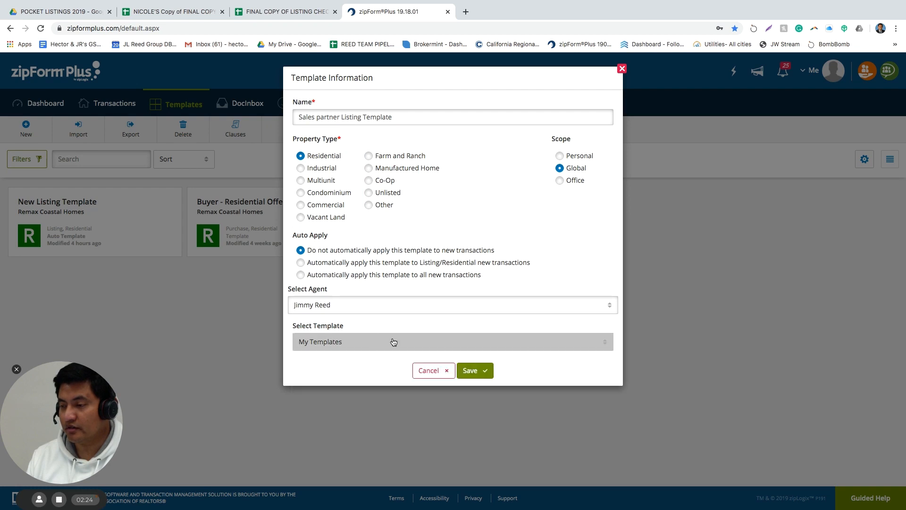
{"action": "left_click", "coordinate": [477, 371]}
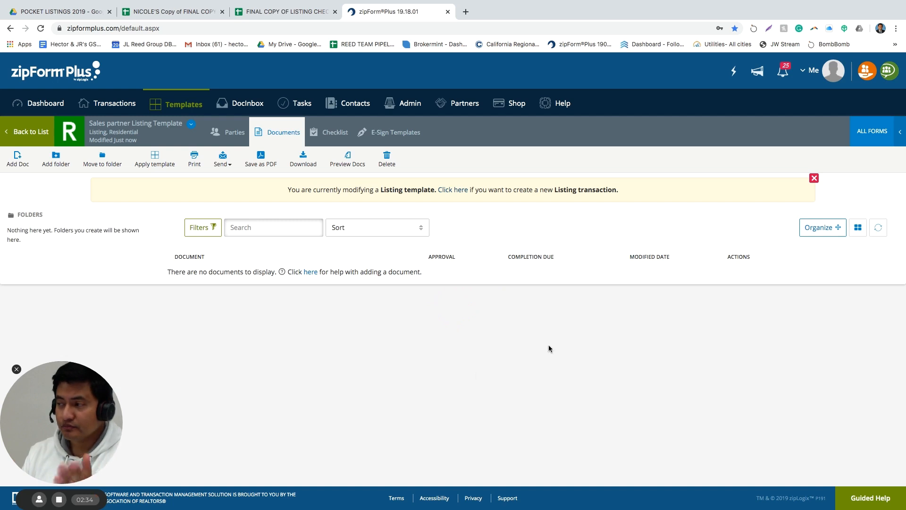
Search the form libraries for 'AAA' and add Additional Agent Acknowledgement - 4/14 to the template
{"action": "left_click", "coordinate": [864, 134]}
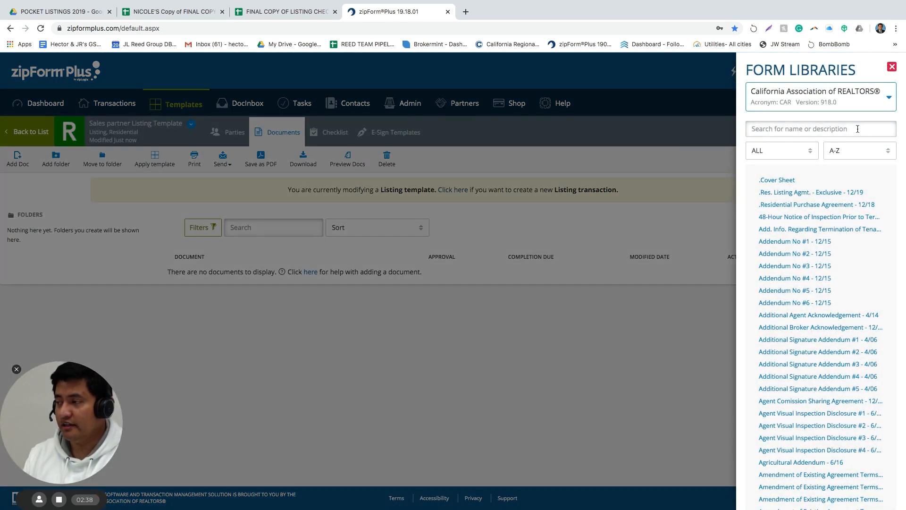
{"action": "left_click", "coordinate": [857, 127]}
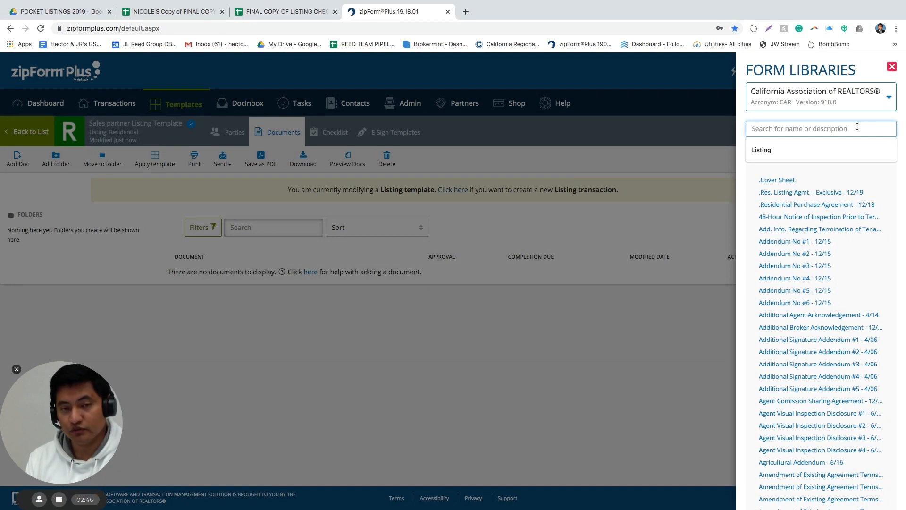
{"action": "type", "text": "AAA"}
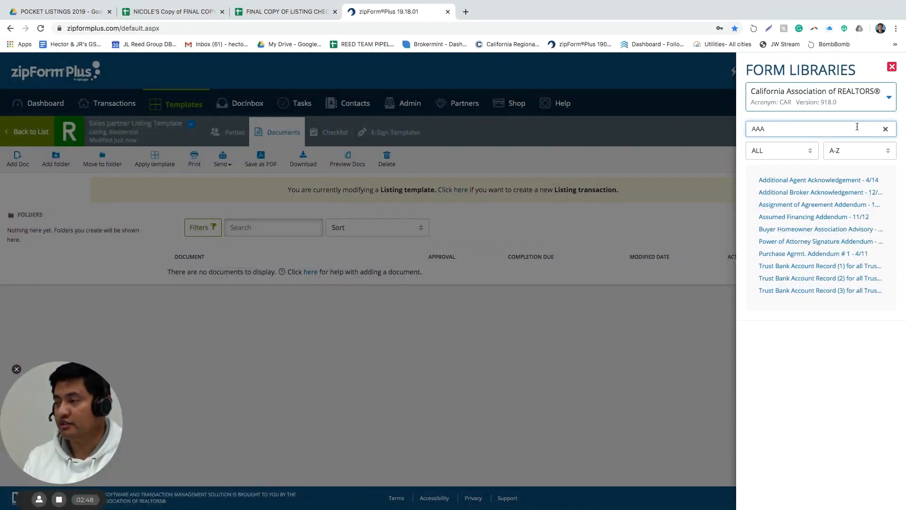
{"action": "left_click", "coordinate": [779, 183]}
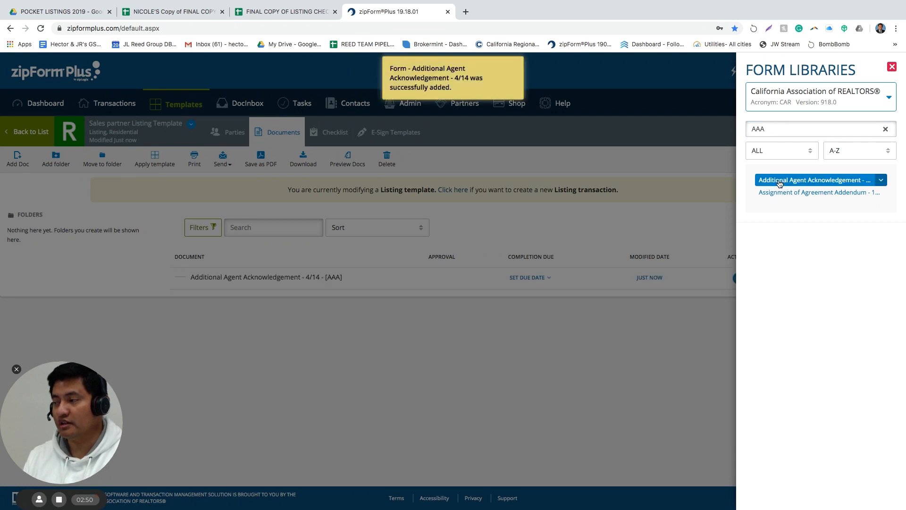
{"action": "left_click", "coordinate": [227, 340]}
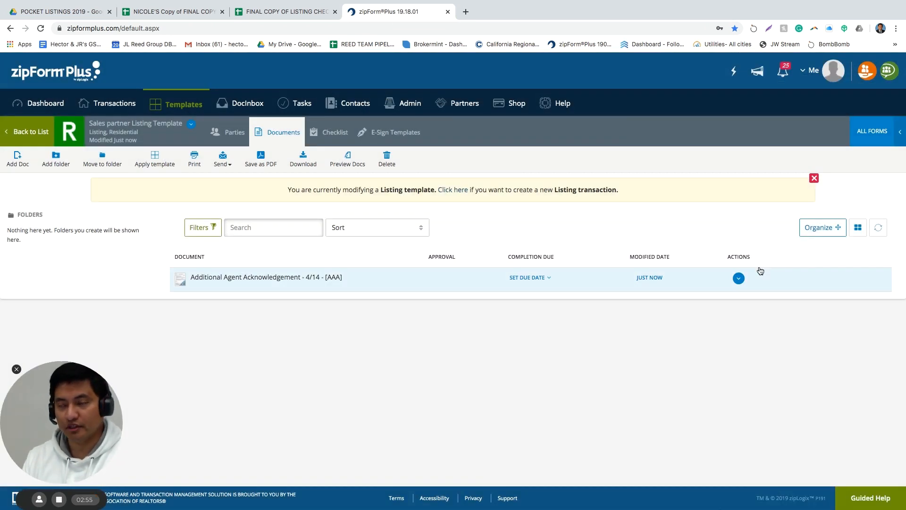
Search the form libraries for 'Listing' and add .Res. Listing Agmt. - Exclusive - 12/19
{"action": "left_click", "coordinate": [878, 133]}
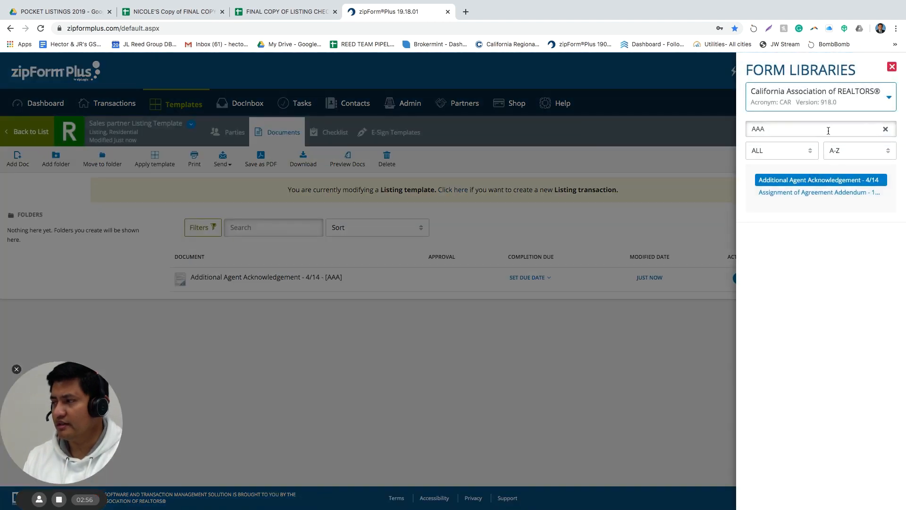
{"action": "left_click", "coordinate": [828, 130]}
{"action": "left_click", "coordinate": [886, 130]}
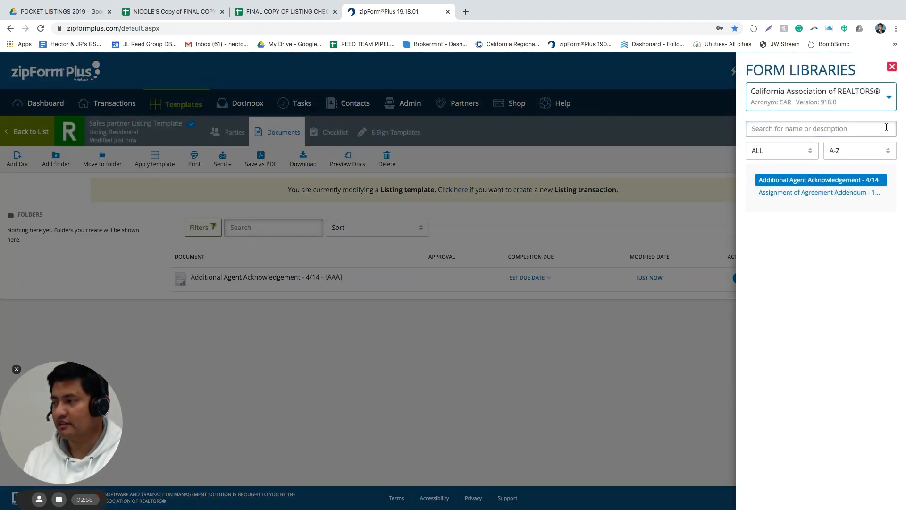
{"action": "type", "text": "L"}
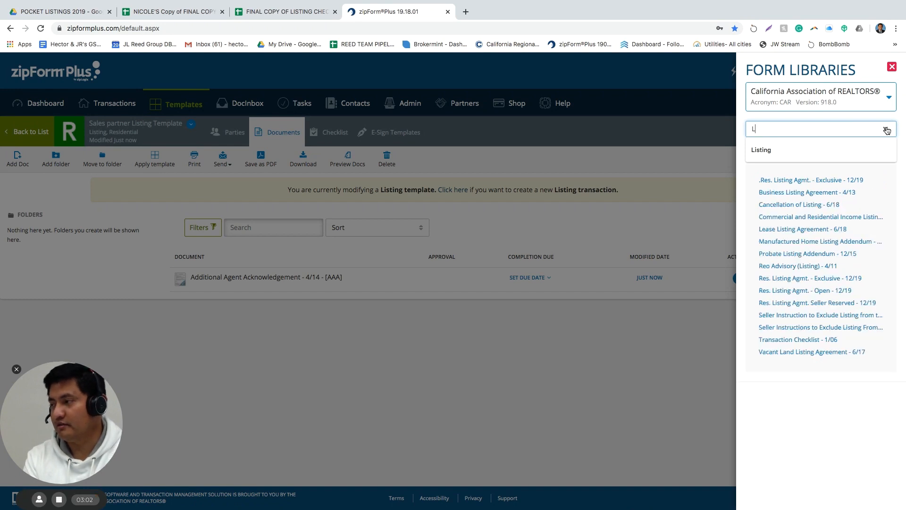
{"action": "type", "text": "isting"}
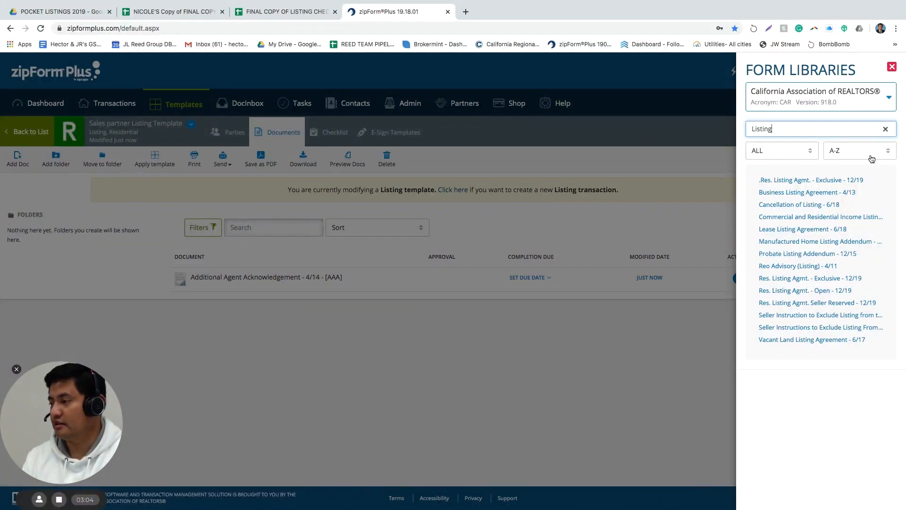
{"action": "left_click", "coordinate": [778, 184]}
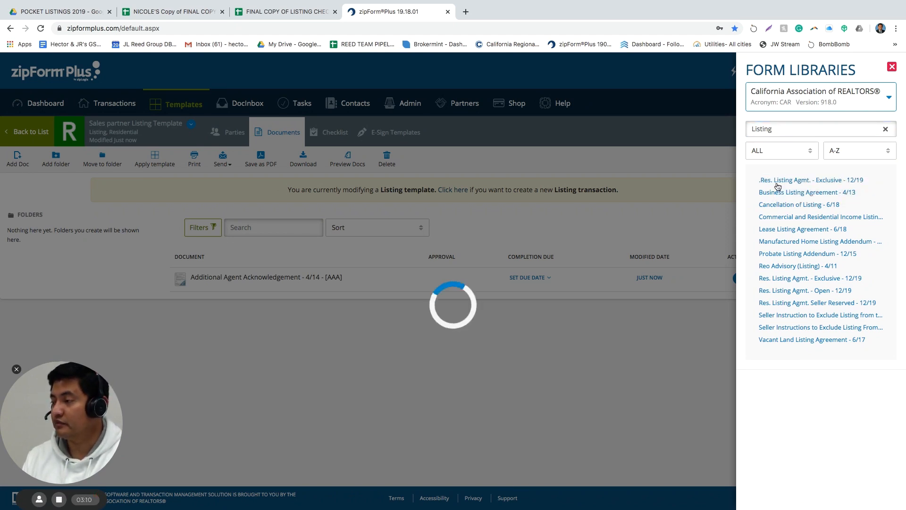
{"action": "left_click", "coordinate": [510, 353]}
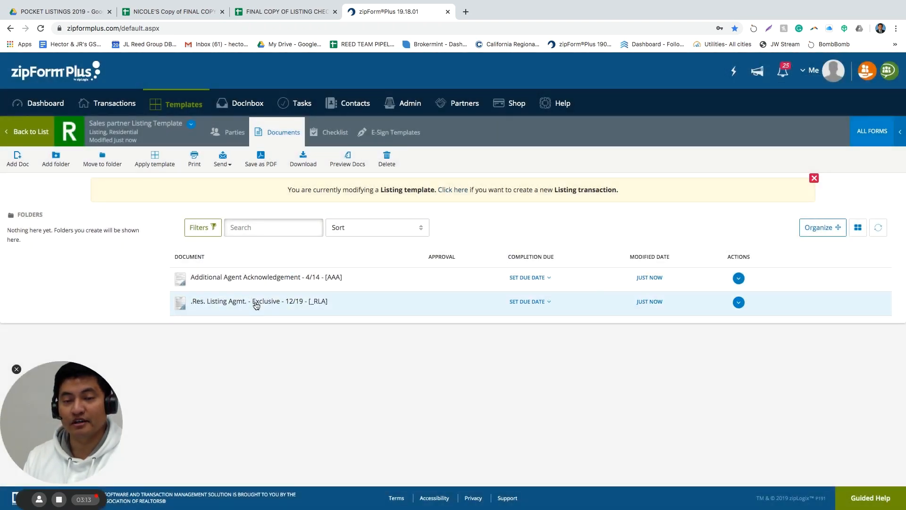
Reopen the form libraries with a cleared search and show the library list
{"action": "left_click", "coordinate": [889, 134]}
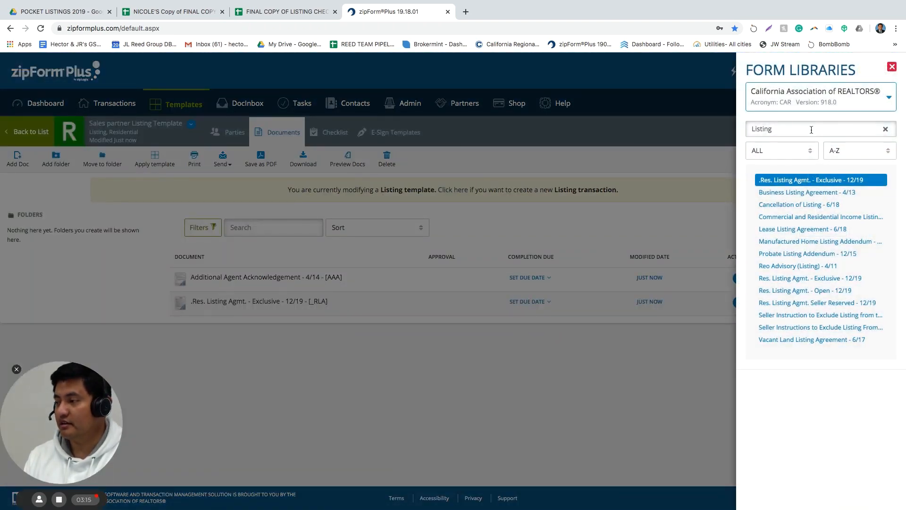
{"action": "left_click", "coordinate": [885, 129]}
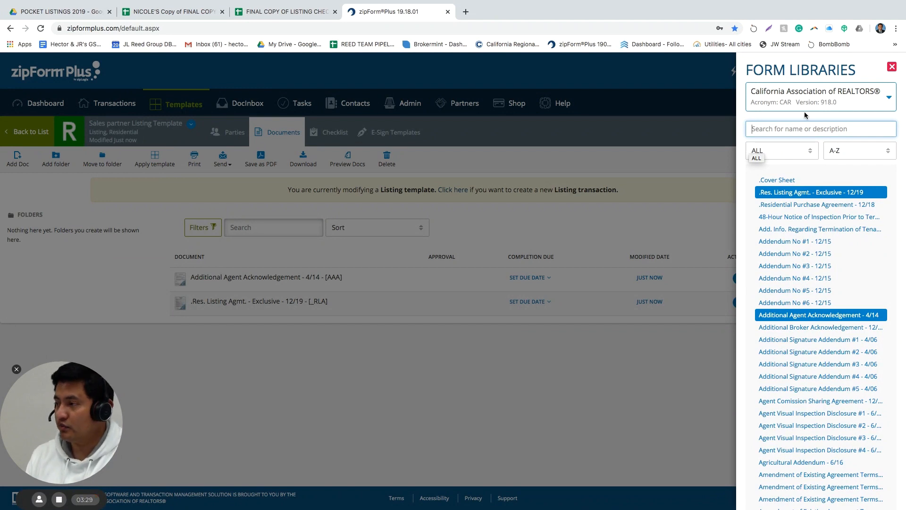
{"action": "left_click", "coordinate": [820, 105]}
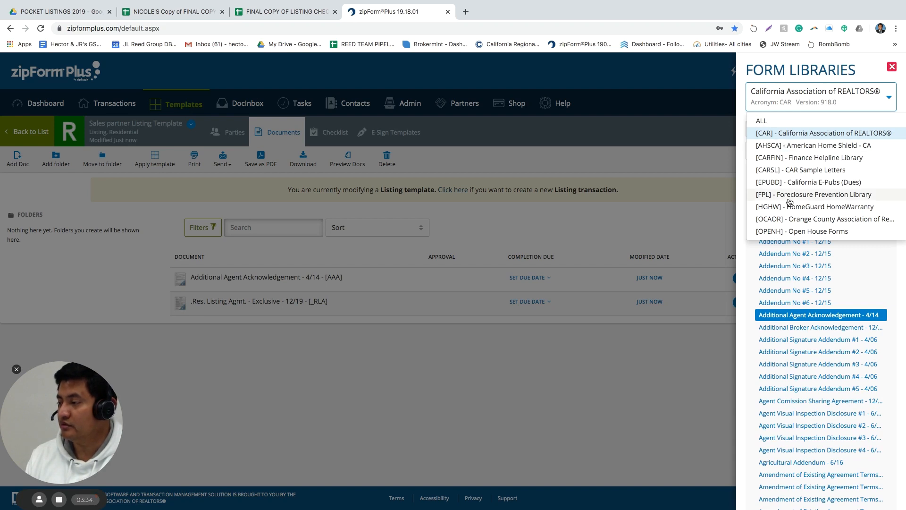
Add CRMLS Seller's Instruction to Exclude Listing from MLS [SELM] from the [OCAOR] library
{"action": "left_click", "coordinate": [787, 223]}
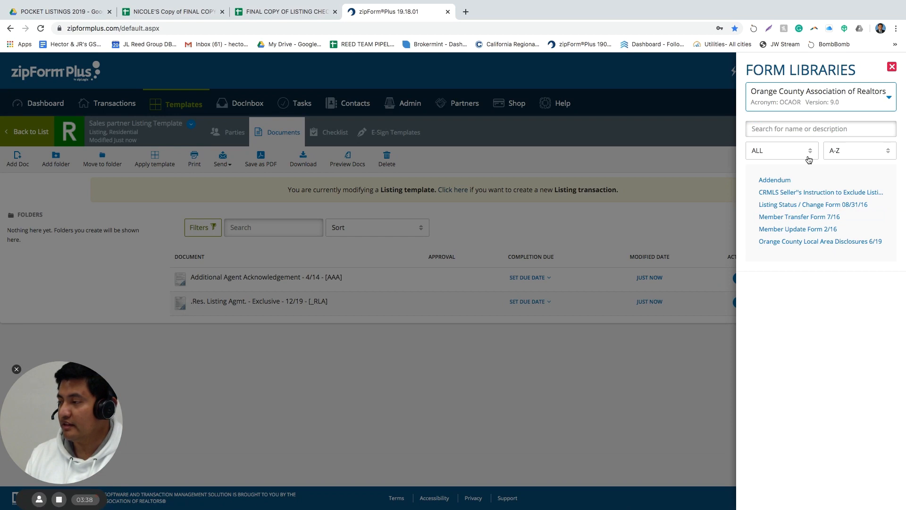
{"action": "left_click", "coordinate": [819, 193]}
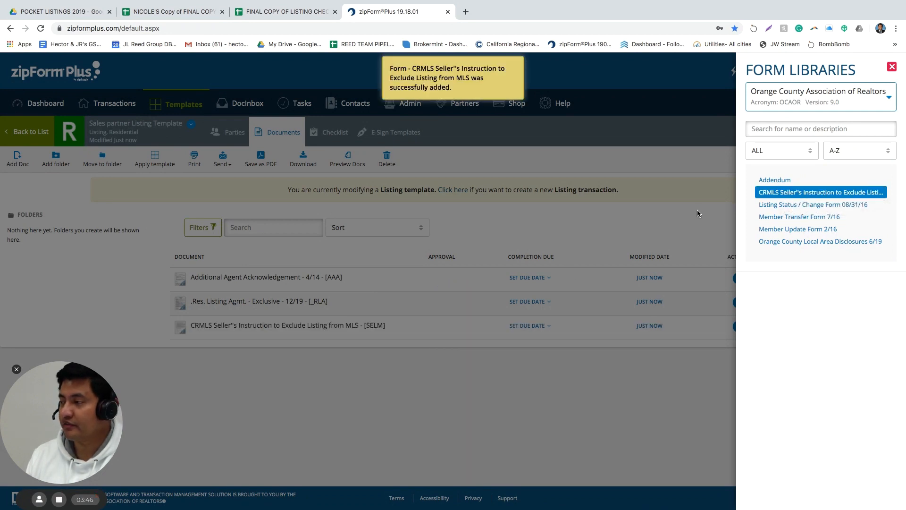
{"action": "left_click", "coordinate": [821, 102]}
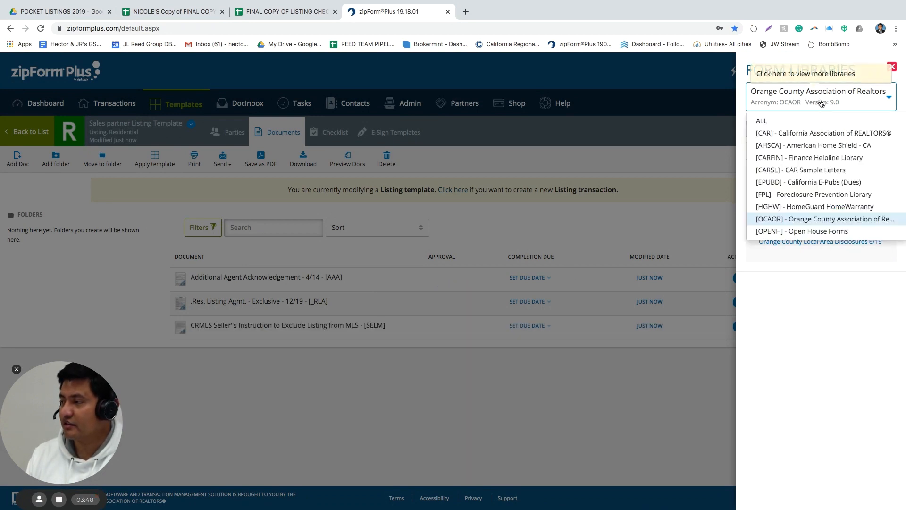
Add Disclosure Information Advisory - 6/18 [DIA] via an all-libraries 'DIA' search, then open the AAA form
{"action": "left_click", "coordinate": [780, 123]}
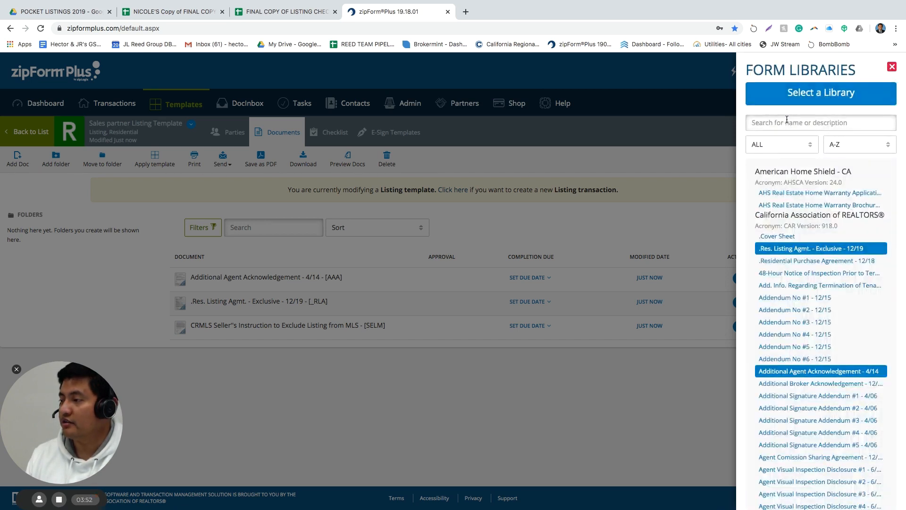
{"action": "left_click", "coordinate": [787, 125]}
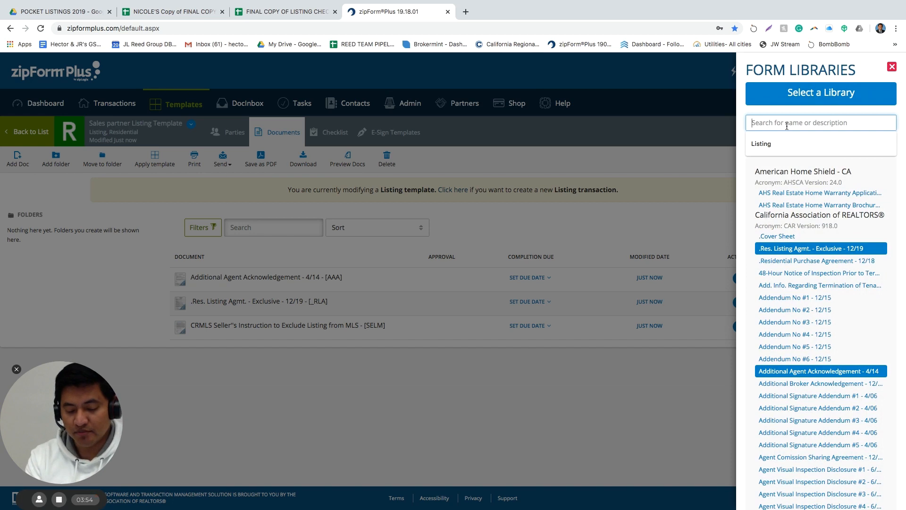
{"action": "type", "text": "DIA"}
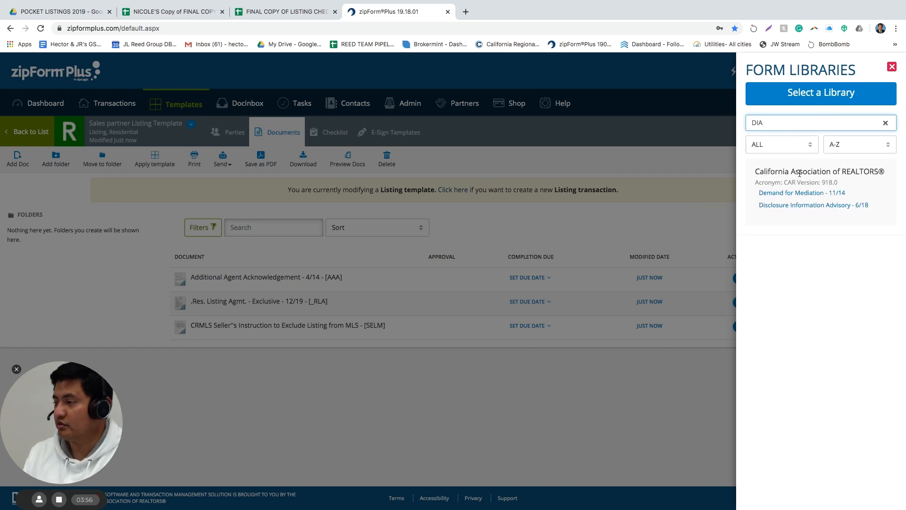
{"action": "left_click", "coordinate": [799, 206]}
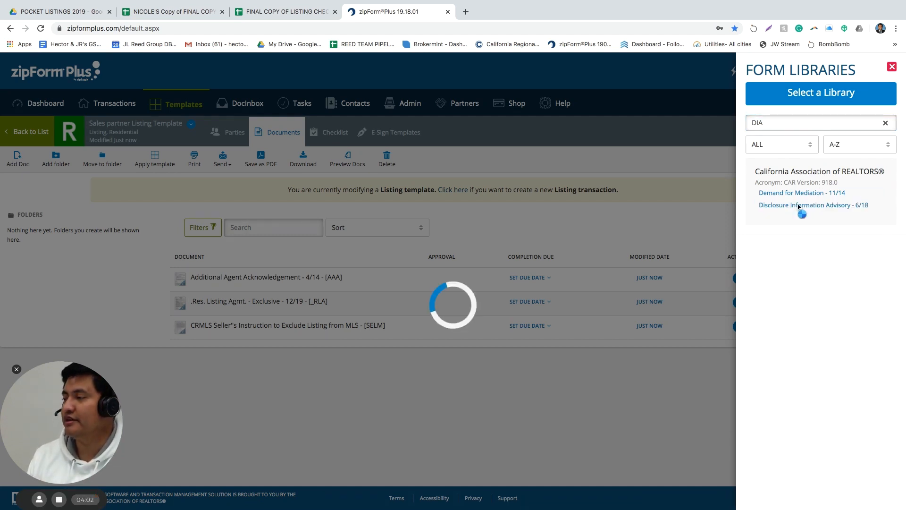
{"action": "left_click", "coordinate": [680, 203]}
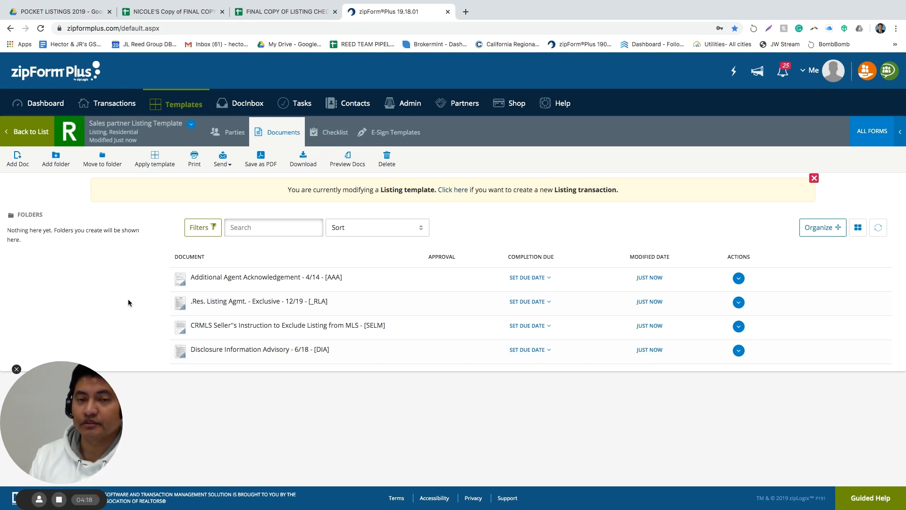
{"action": "left_click", "coordinate": [217, 277]}
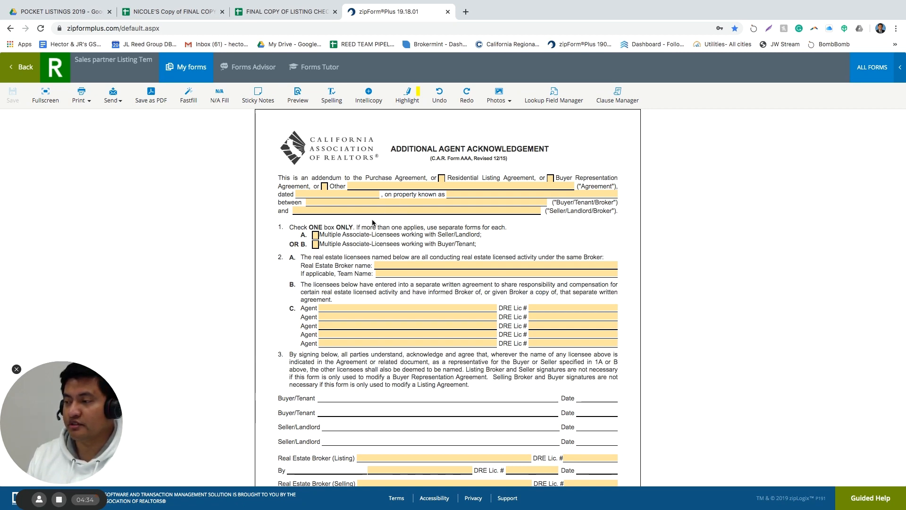
Enter the agent's name and DRE licence number on the acknowledgement's first Agent line
{"action": "scroll", "coordinate": [392, 223], "scroll_direction": "down", "scroll_amount": 1}
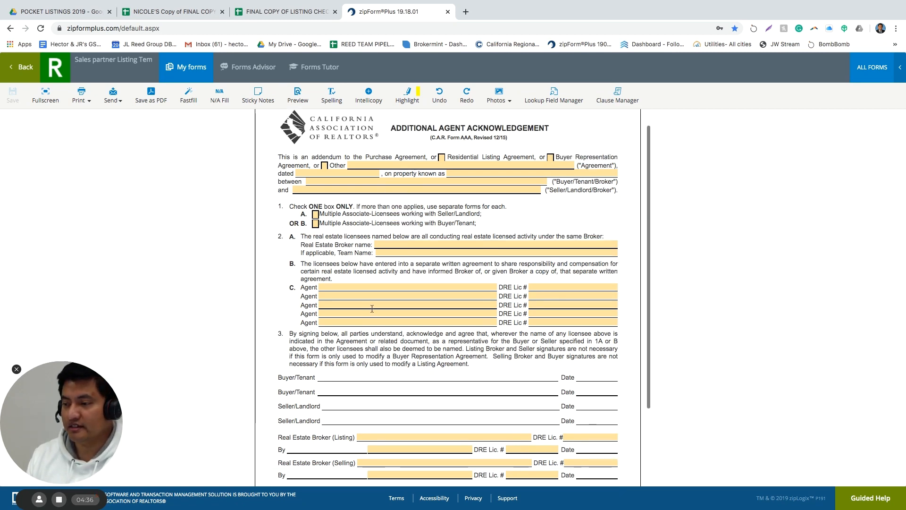
{"action": "left_click", "coordinate": [405, 287]}
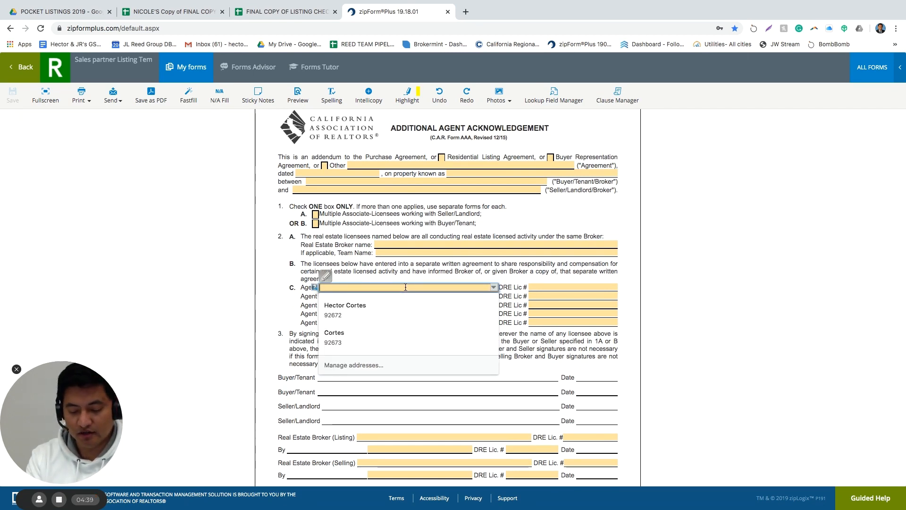
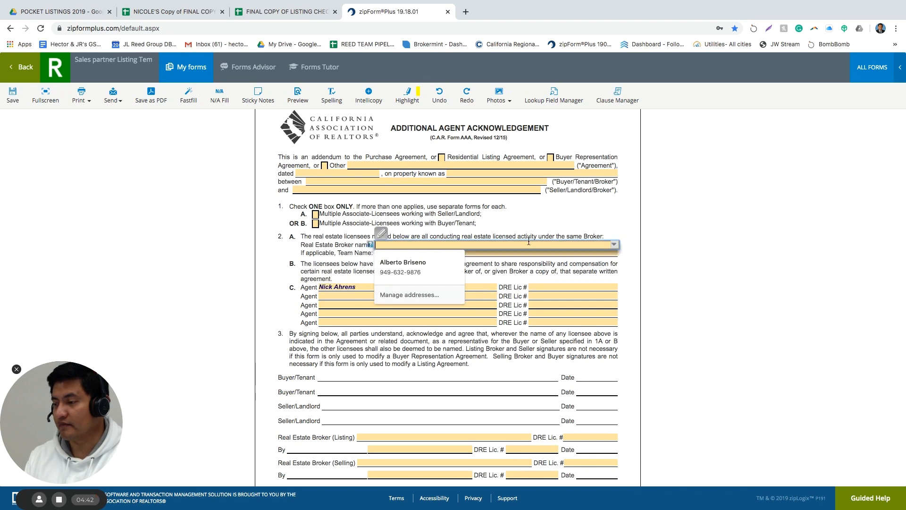
{"action": "left_click", "coordinate": [542, 286]}
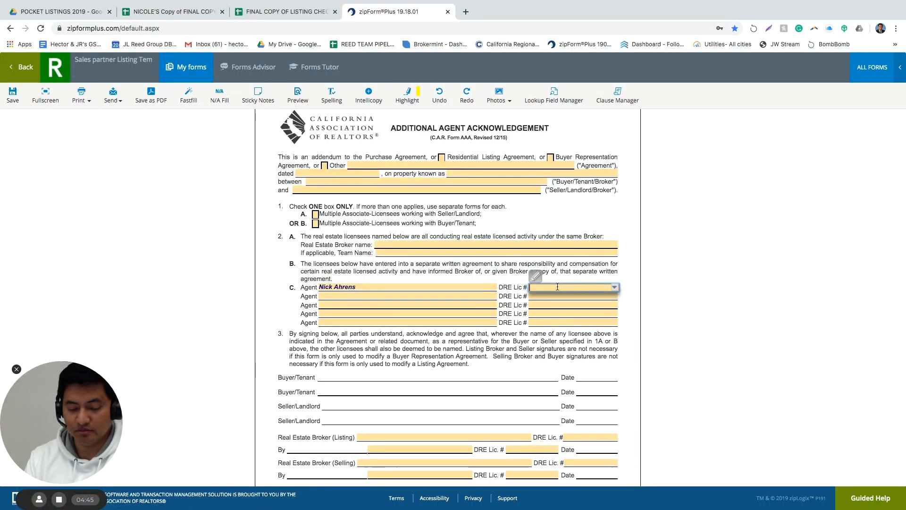
{"action": "type", "text": "123456"}
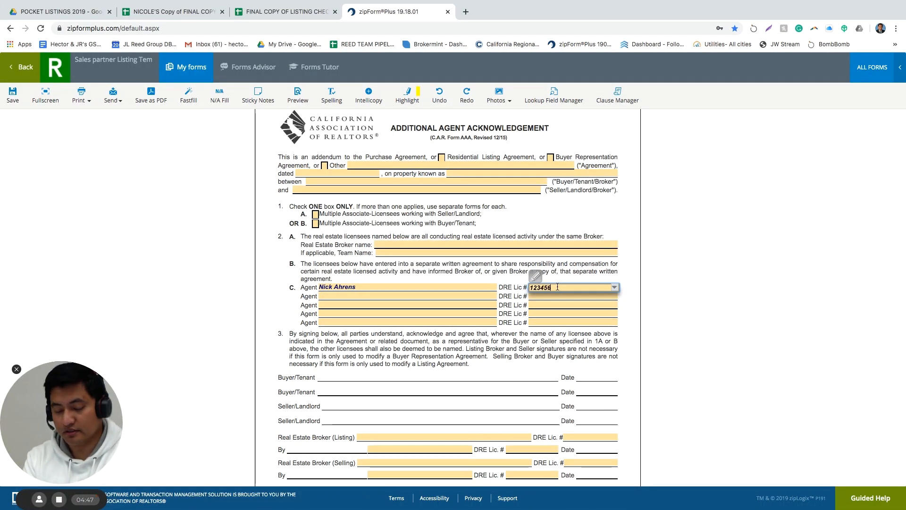
{"action": "type", "text": "78"}
{"action": "key", "text": "Tab"}
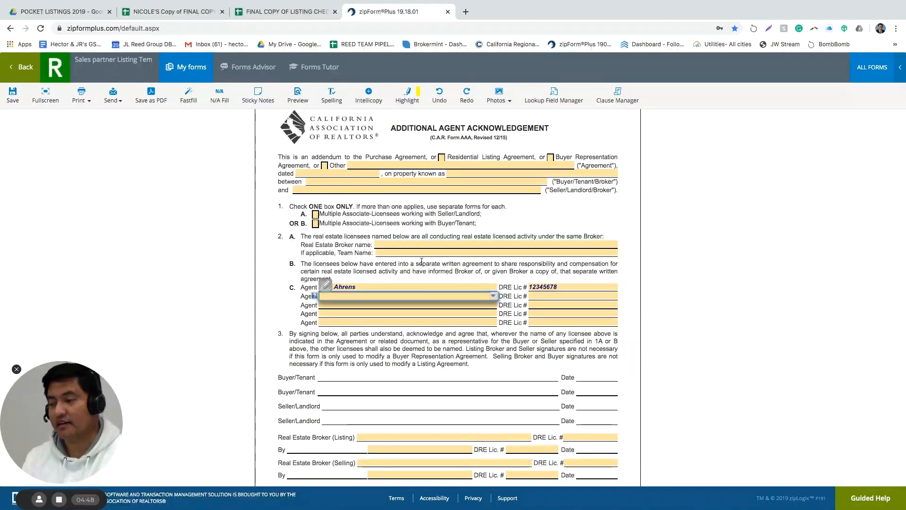
{"action": "left_click", "coordinate": [276, 315]}
Set the listing broker to Remax Coastal Homes with DRE licence 01905857
{"action": "scroll", "coordinate": [277, 315], "scroll_direction": "down", "scroll_amount": 1}
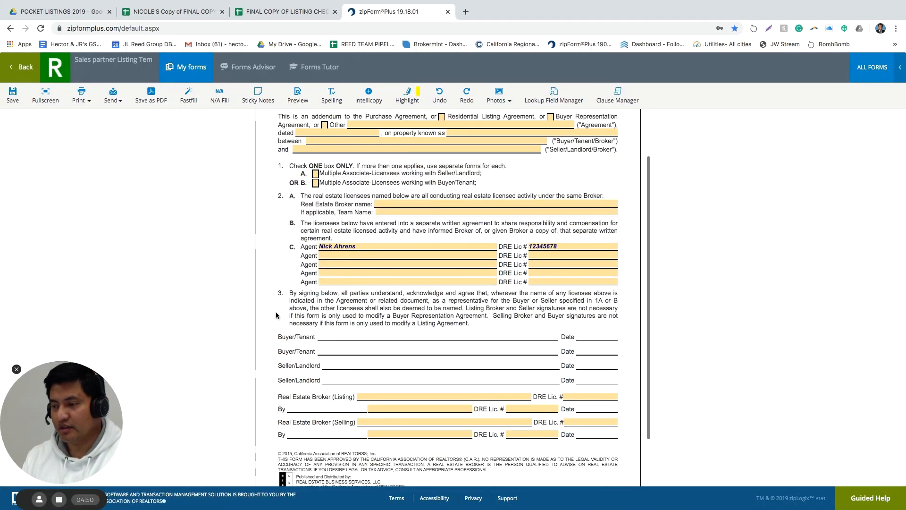
{"action": "scroll", "coordinate": [277, 315], "scroll_direction": "down", "scroll_amount": 1}
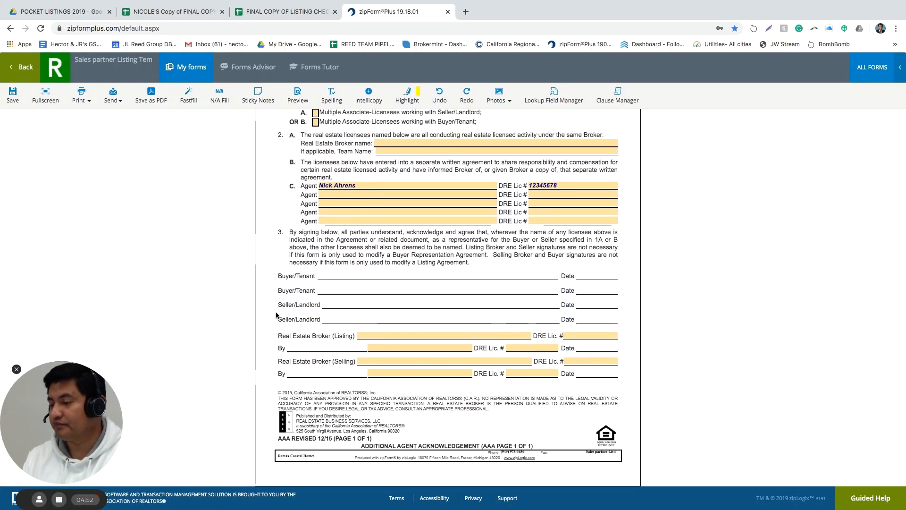
{"action": "left_click", "coordinate": [448, 337]}
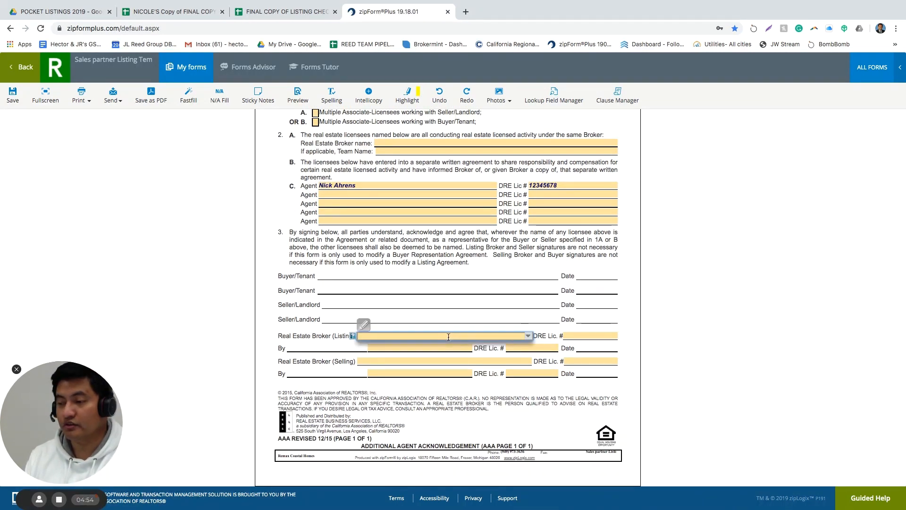
{"action": "left_click", "coordinate": [528, 336]}
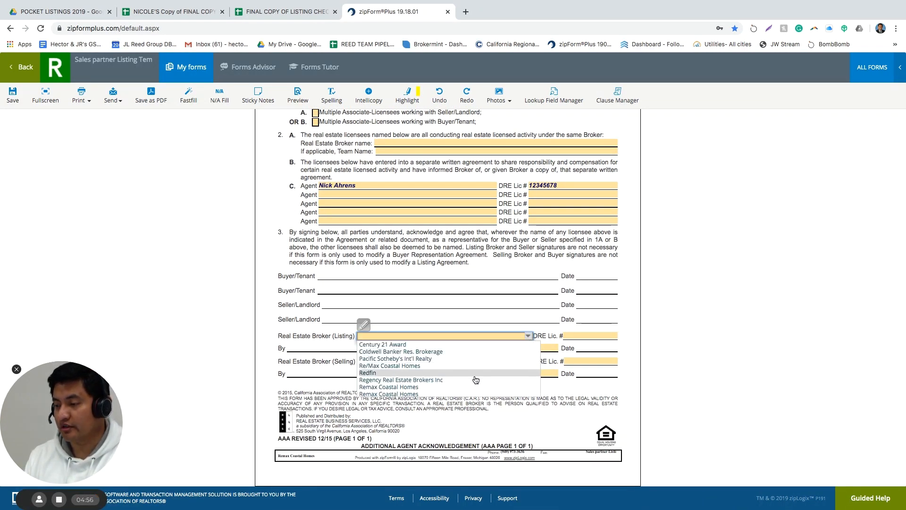
{"action": "left_click", "coordinate": [389, 387]}
{"action": "left_click", "coordinate": [595, 336]}
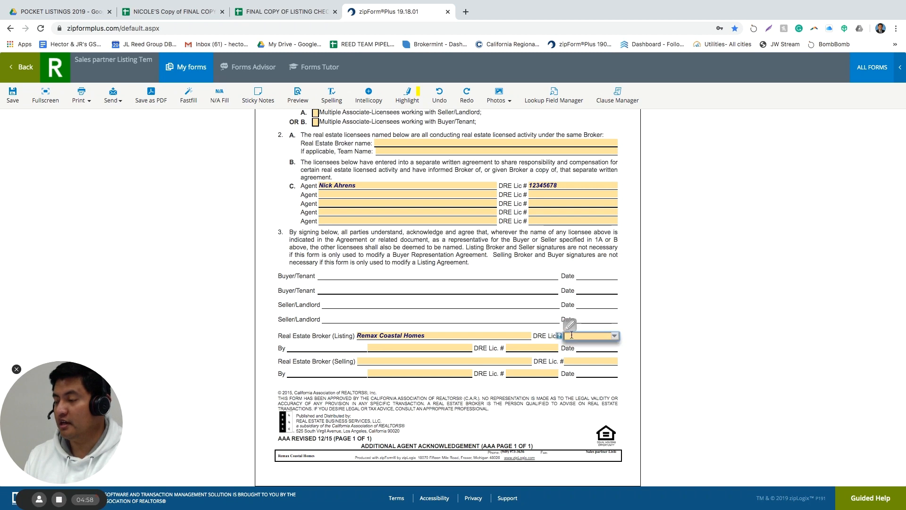
{"action": "left_click", "coordinate": [616, 335]}
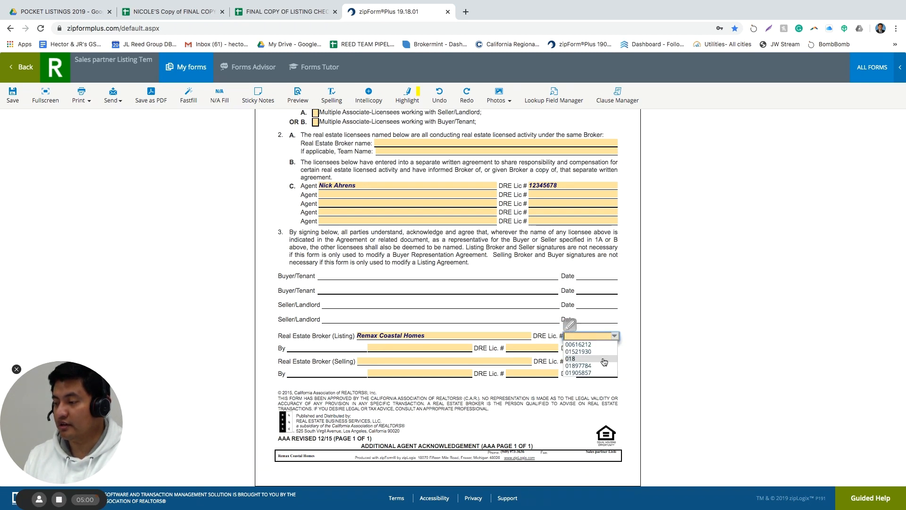
{"action": "left_click", "coordinate": [581, 373]}
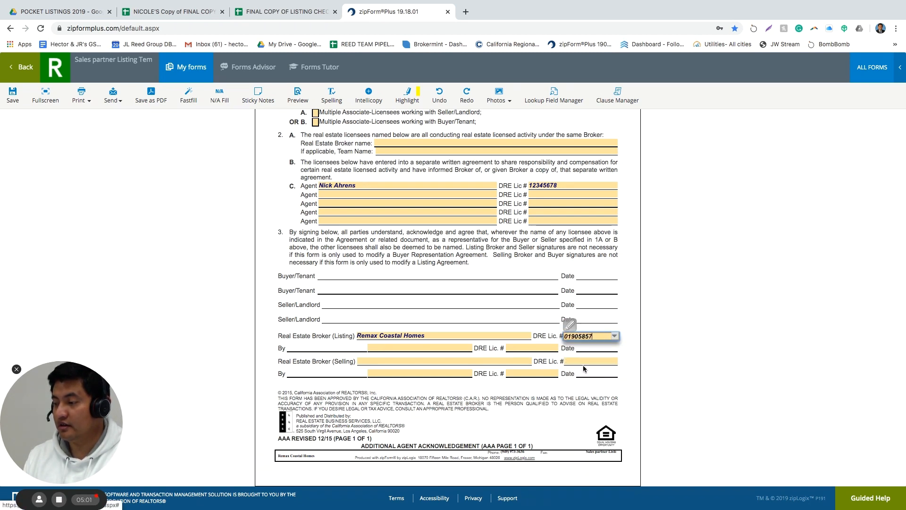
Choose the listing agent's name and their DRE licence number in the By fields
{"action": "left_click", "coordinate": [433, 348]}
{"action": "left_click", "coordinate": [468, 348]}
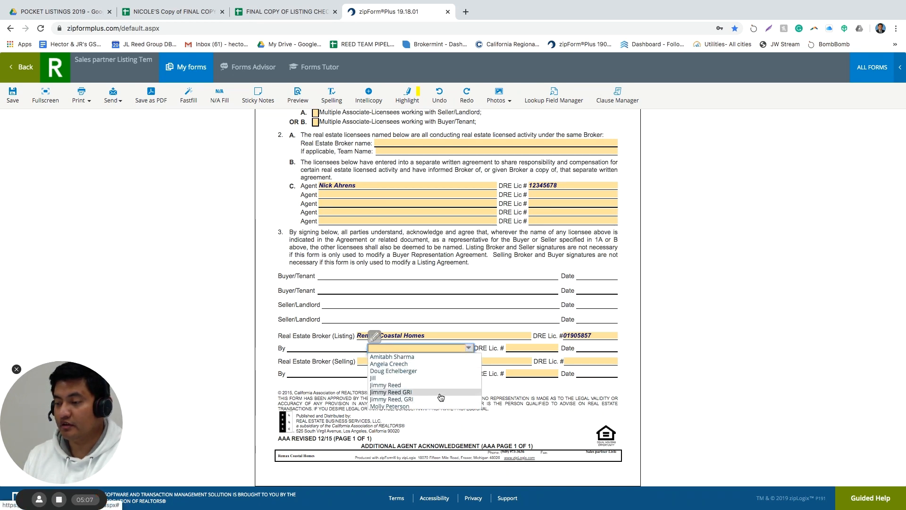
{"action": "left_click", "coordinate": [437, 400]}
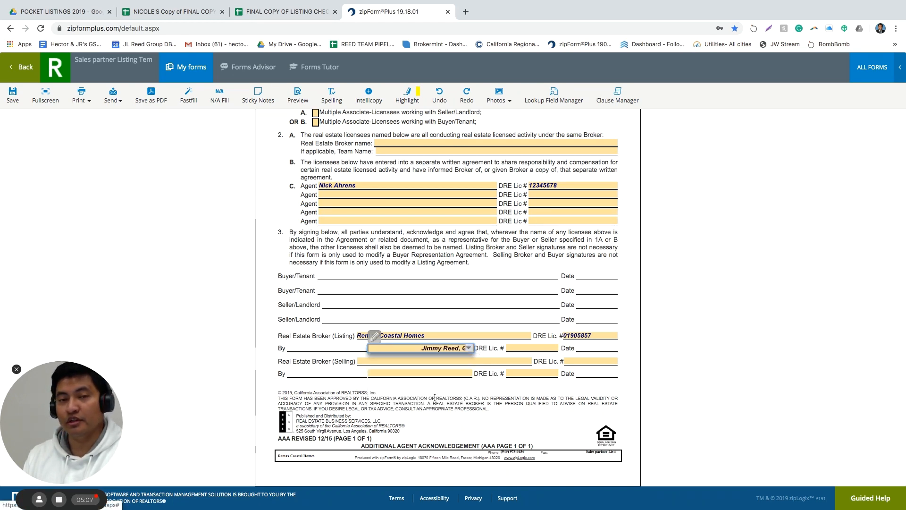
{"action": "left_click", "coordinate": [514, 352]}
{"action": "left_click", "coordinate": [554, 348]}
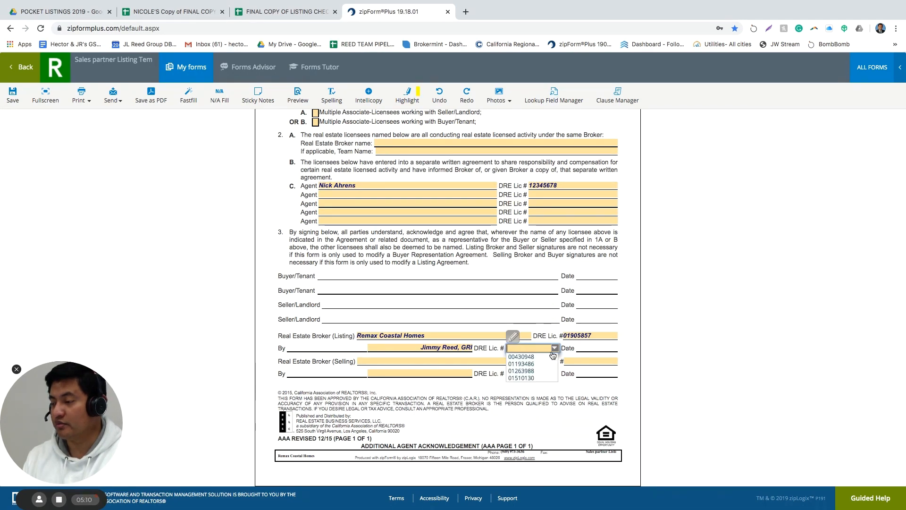
{"action": "left_click", "coordinate": [538, 373]}
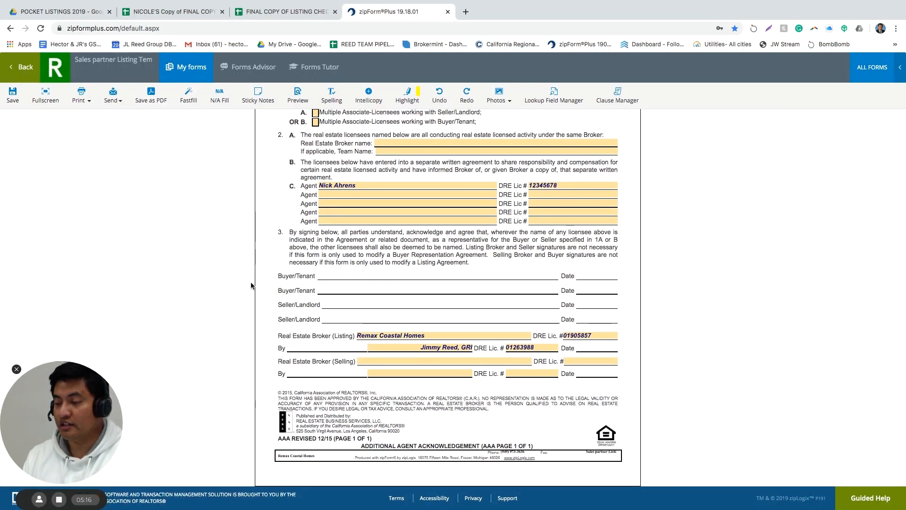
{"action": "scroll", "coordinate": [265, 298], "scroll_direction": "up", "scroll_amount": 5}
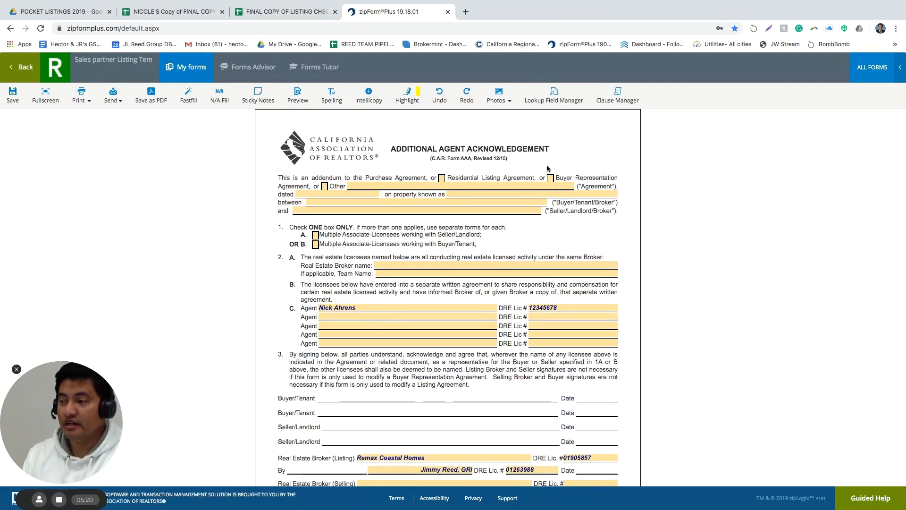
Check the Residential Listing Agreement addendum box on the acknowledgement, then save back to Documents
{"action": "left_click", "coordinate": [442, 179]}
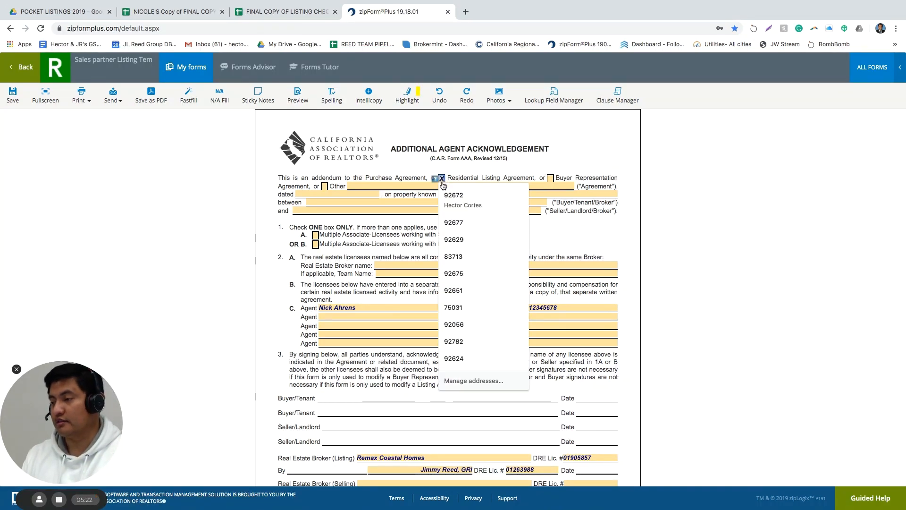
{"action": "left_click", "coordinate": [369, 162]}
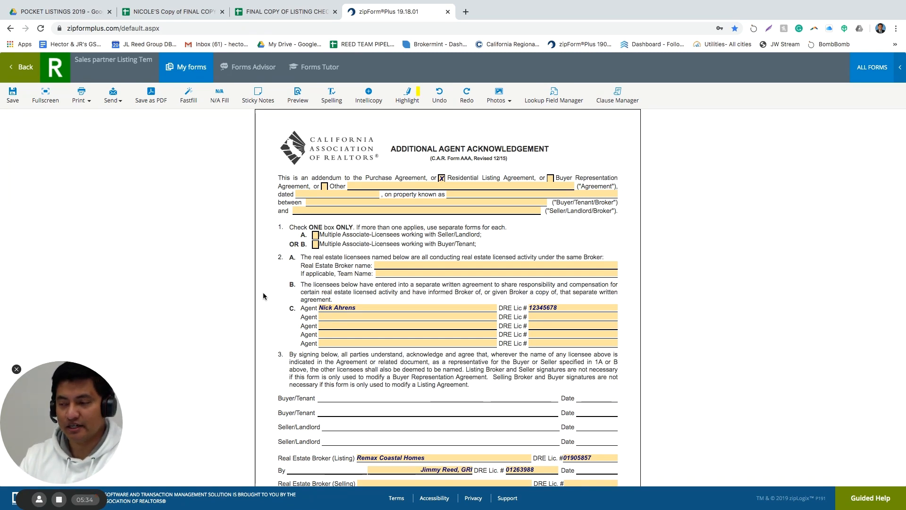
{"action": "left_click", "coordinate": [23, 68]}
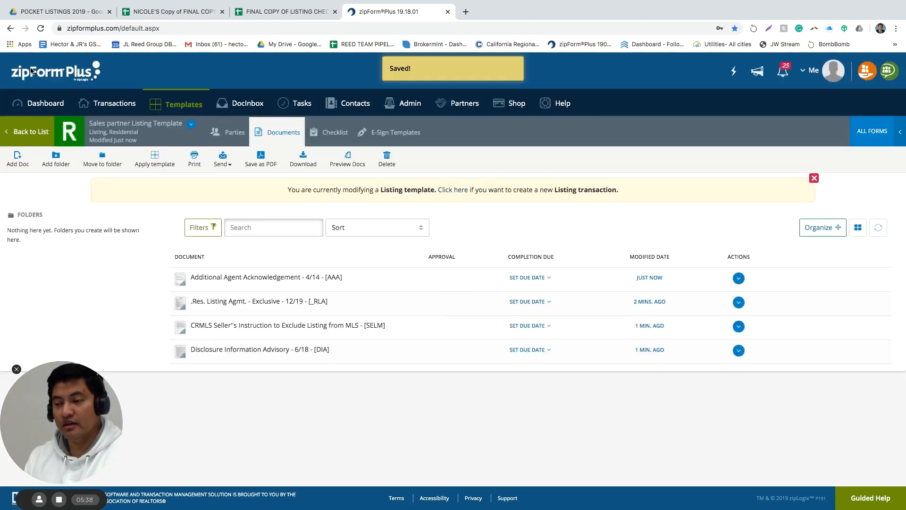
Open the Residential Listing Agreement and set the 3A commission to 5.500 percent
{"action": "left_click", "coordinate": [243, 306]}
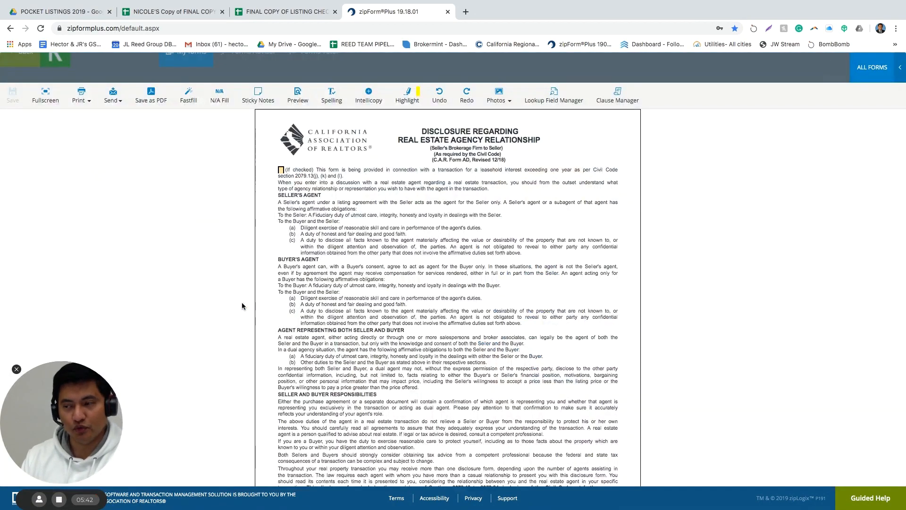
{"action": "scroll", "coordinate": [469, 310], "scroll_direction": "down", "scroll_amount": 10}
{"action": "scroll", "coordinate": [468, 310], "scroll_direction": "down", "scroll_amount": 20}
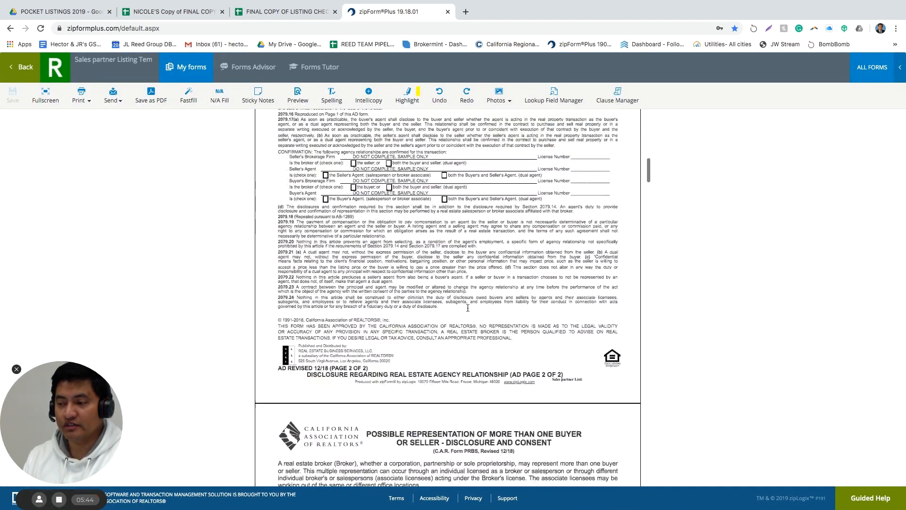
{"action": "scroll", "coordinate": [468, 310], "scroll_direction": "down", "scroll_amount": 6}
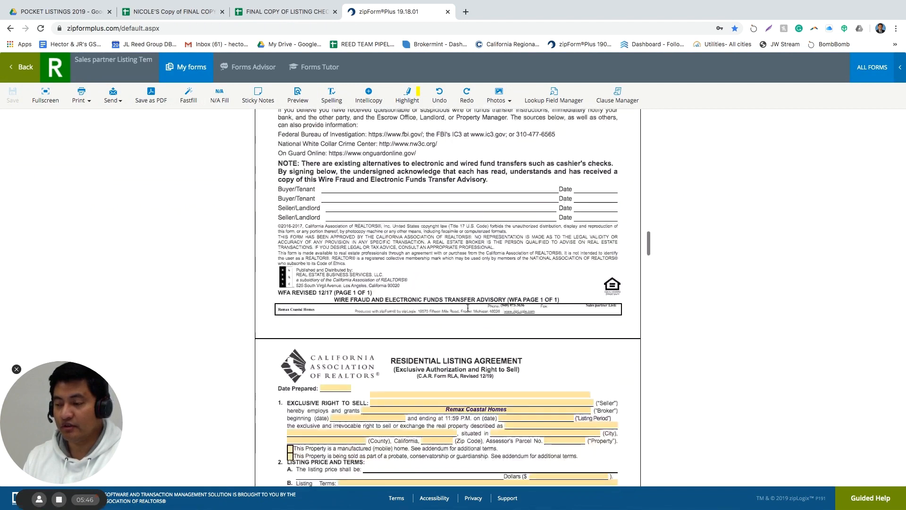
{"action": "scroll", "coordinate": [468, 308], "scroll_direction": "down", "scroll_amount": 1}
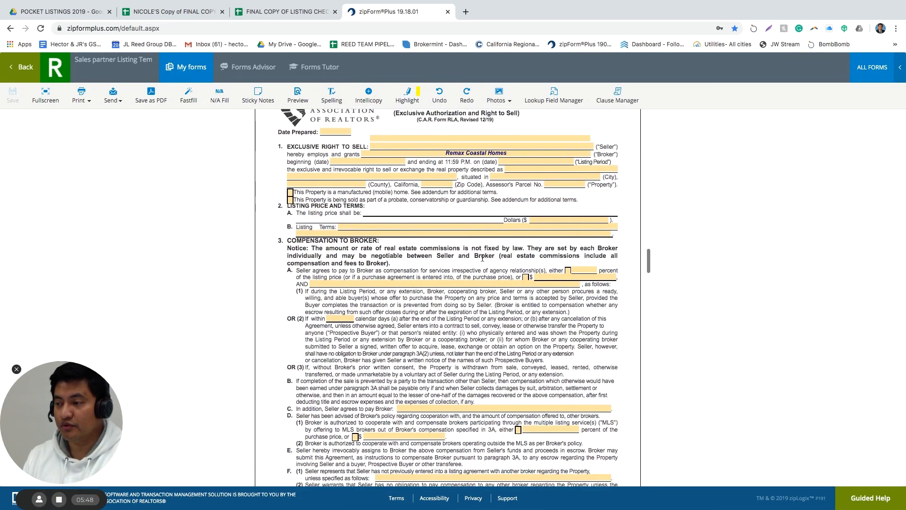
{"action": "scroll", "coordinate": [477, 223], "scroll_direction": "down", "scroll_amount": 4}
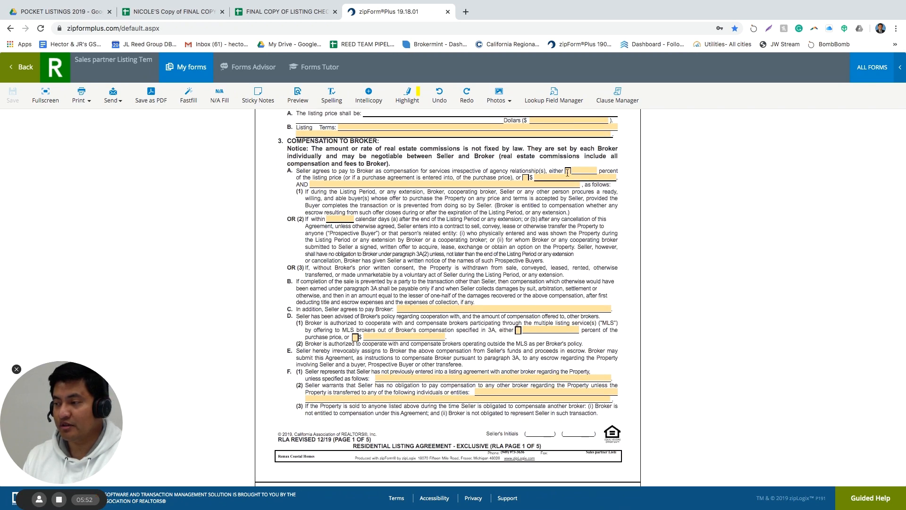
{"action": "left_click", "coordinate": [581, 170]}
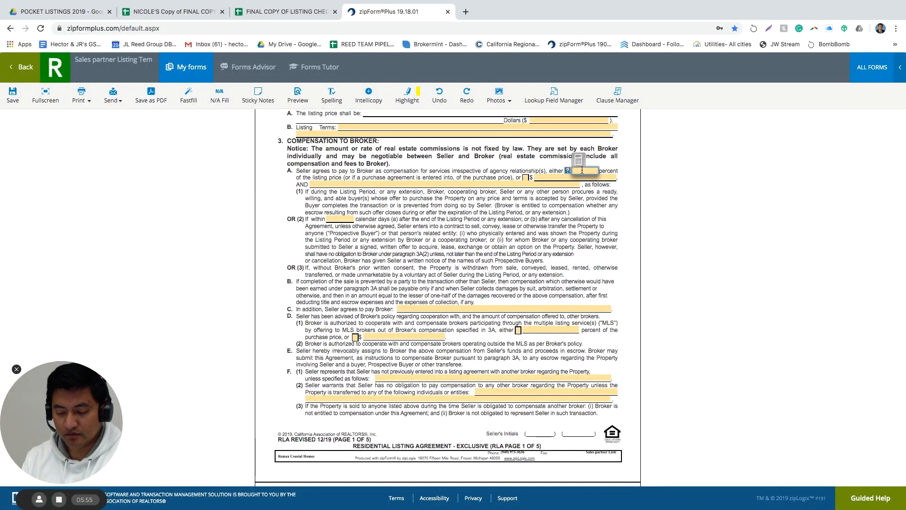
{"action": "left_click", "coordinate": [555, 221]}
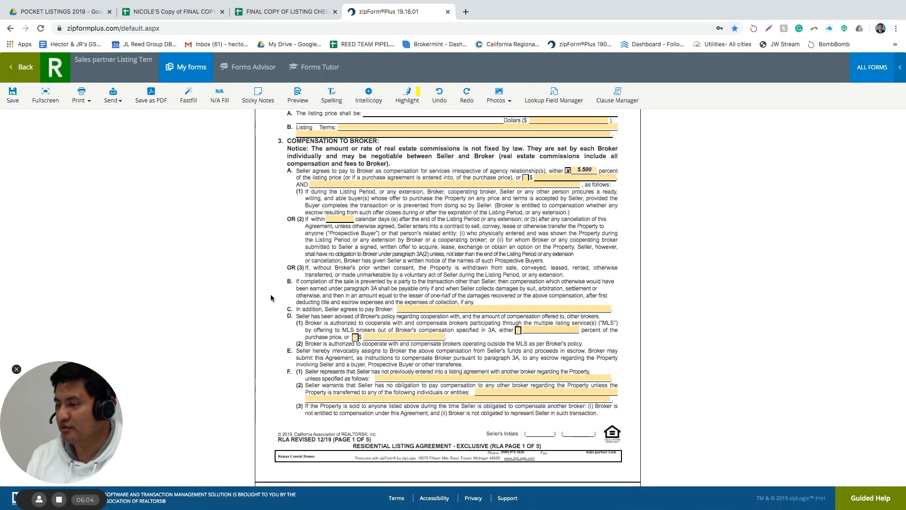
Enter CRMLS as the multiple listing service in section 5A
{"action": "scroll", "coordinate": [268, 279], "scroll_direction": "down", "scroll_amount": 7}
{"action": "scroll", "coordinate": [271, 297], "scroll_direction": "down", "scroll_amount": 1}
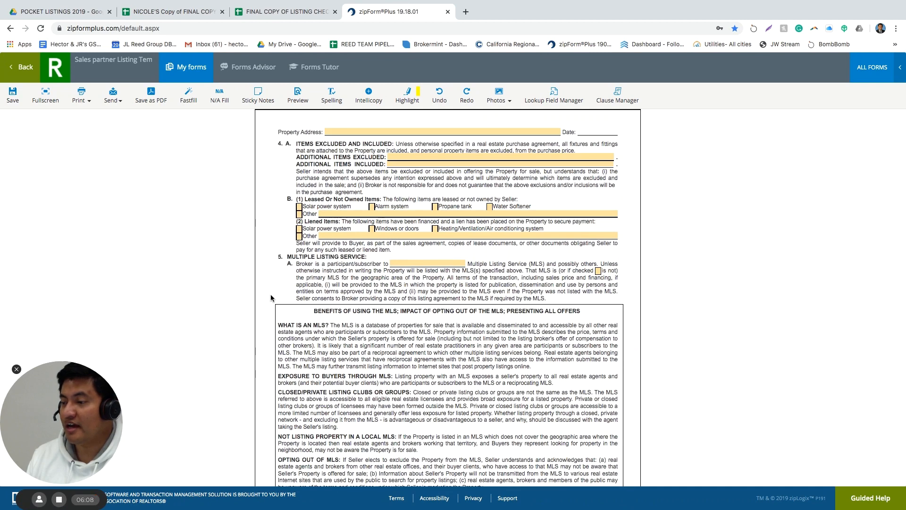
{"action": "scroll", "coordinate": [271, 298], "scroll_direction": "down", "scroll_amount": 1}
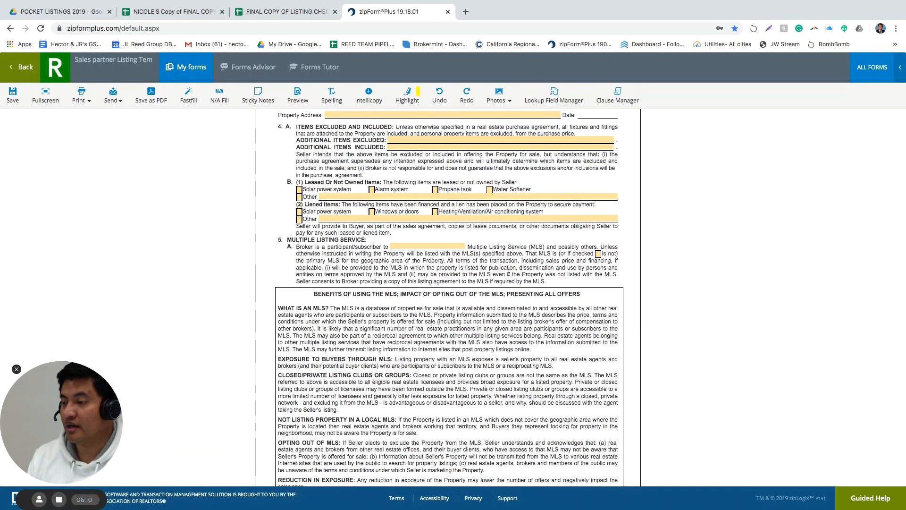
{"action": "left_click", "coordinate": [417, 247]}
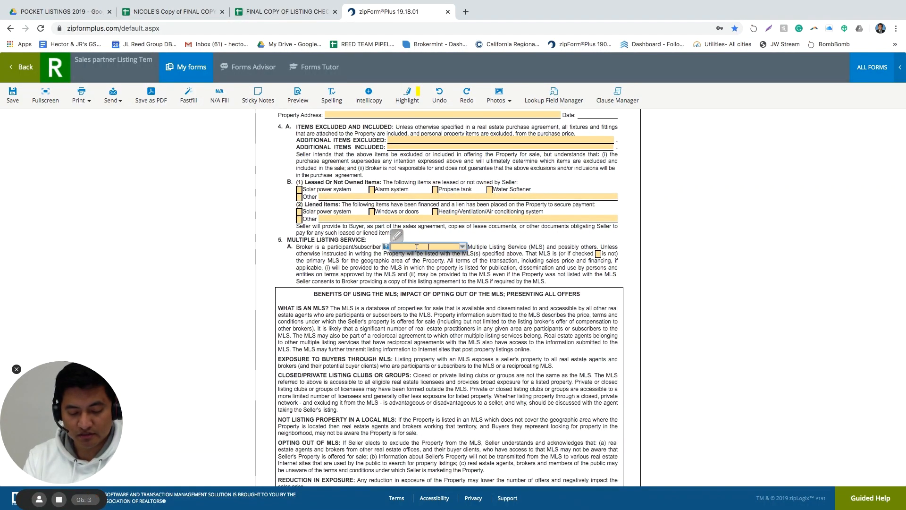
{"action": "type", "text": "CRMLS"}
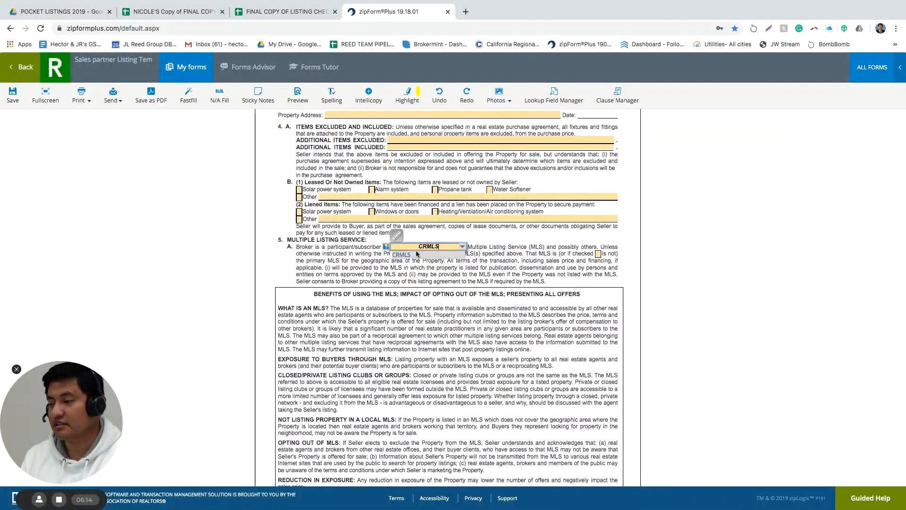
{"action": "left_click", "coordinate": [417, 254]}
{"action": "left_click", "coordinate": [425, 274]}
Scroll down to page 5's seller signature and Real Estate Broker block
{"action": "scroll", "coordinate": [425, 274], "scroll_direction": "down", "scroll_amount": 5}
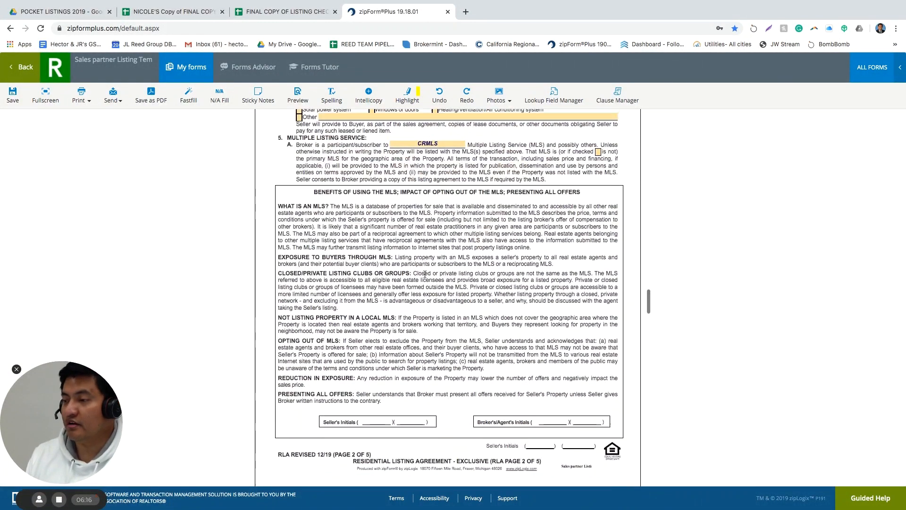
{"action": "scroll", "coordinate": [425, 277], "scroll_direction": "down", "scroll_amount": 7}
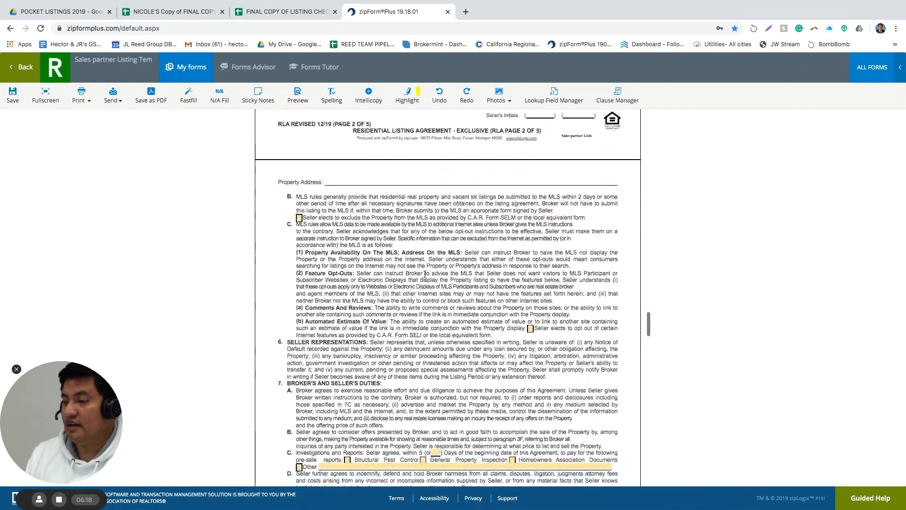
{"action": "scroll", "coordinate": [425, 275], "scroll_direction": "down", "scroll_amount": 10}
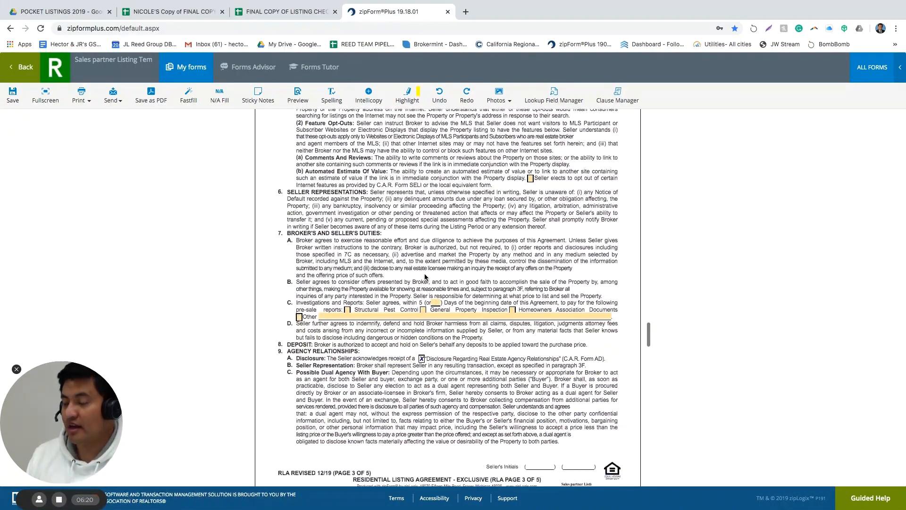
{"action": "scroll", "coordinate": [425, 274], "scroll_direction": "down", "scroll_amount": 5}
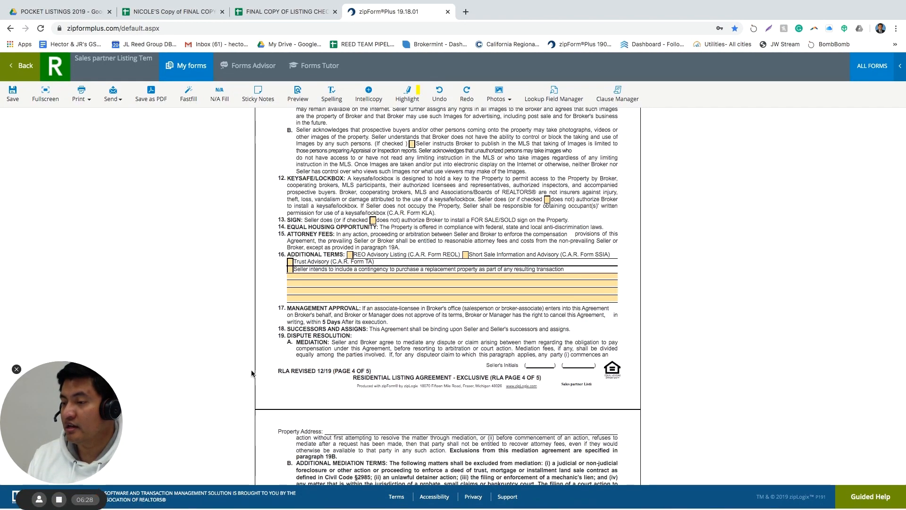
{"action": "scroll", "coordinate": [282, 386], "scroll_direction": "down", "scroll_amount": 8}
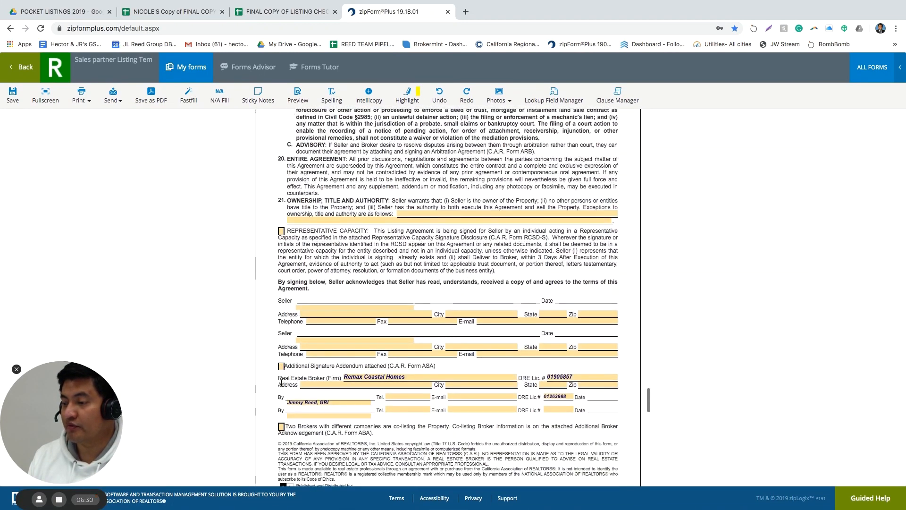
{"action": "scroll", "coordinate": [274, 381], "scroll_direction": "down", "scroll_amount": 2}
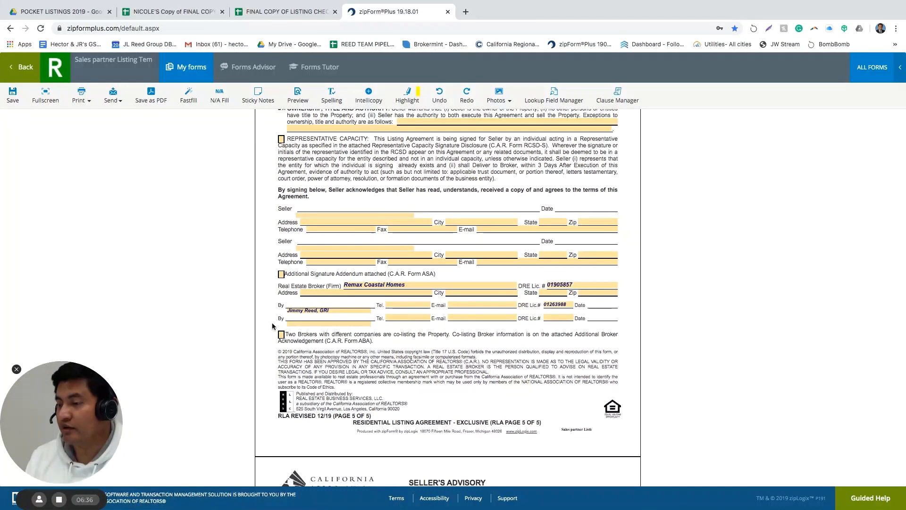
Fill the broker's street, city, state and ZIP from the saved San Clemente, CA office suggestion
{"action": "left_click", "coordinate": [330, 292]}
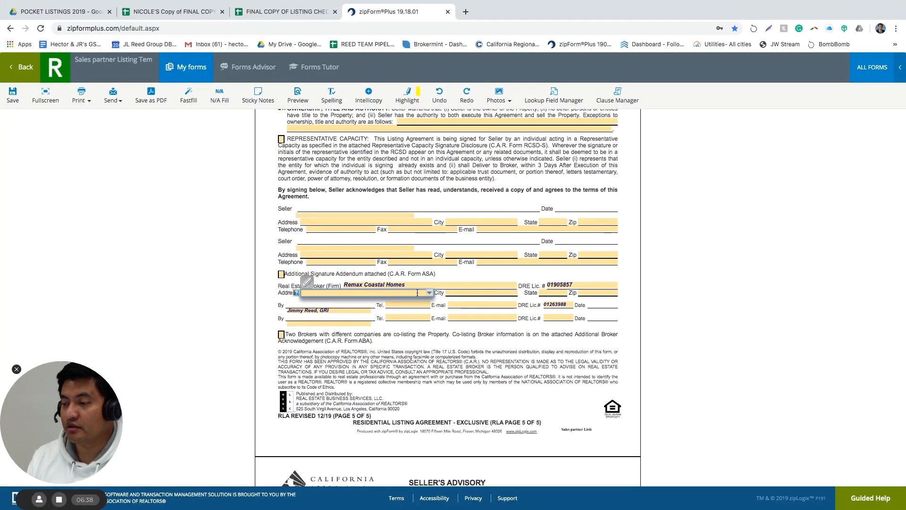
{"action": "left_click", "coordinate": [428, 293]}
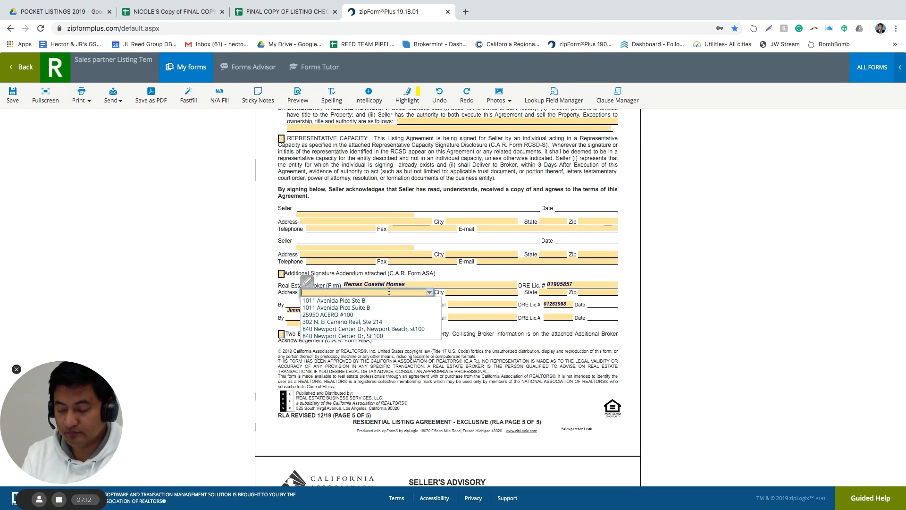
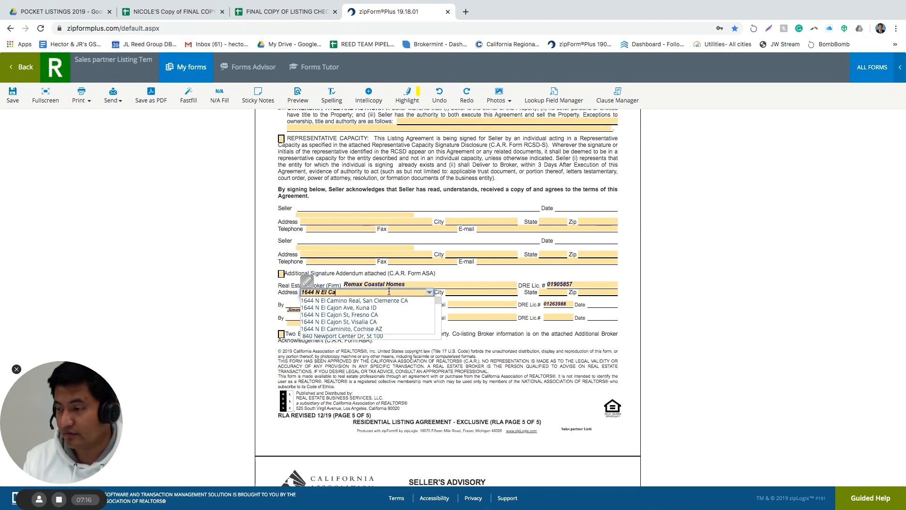
{"action": "left_click", "coordinate": [401, 301]}
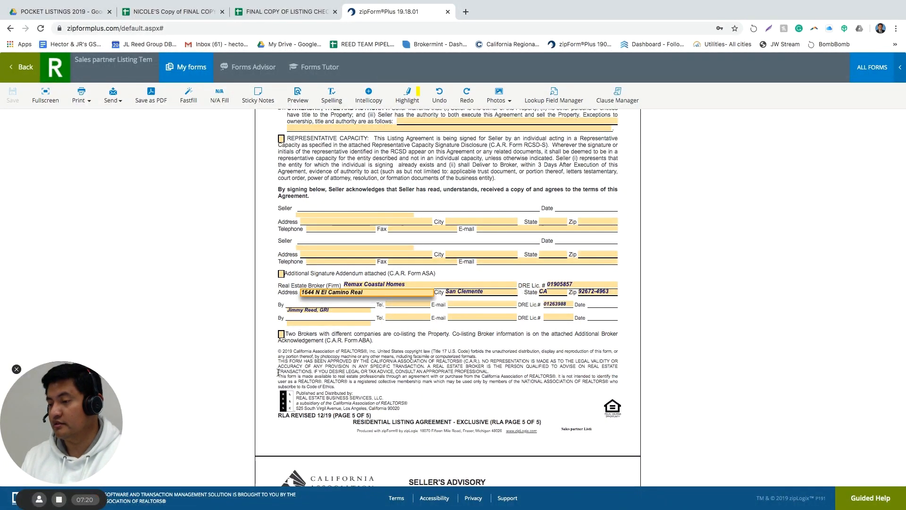
{"action": "scroll", "coordinate": [278, 371], "scroll_direction": "down", "scroll_amount": 15}
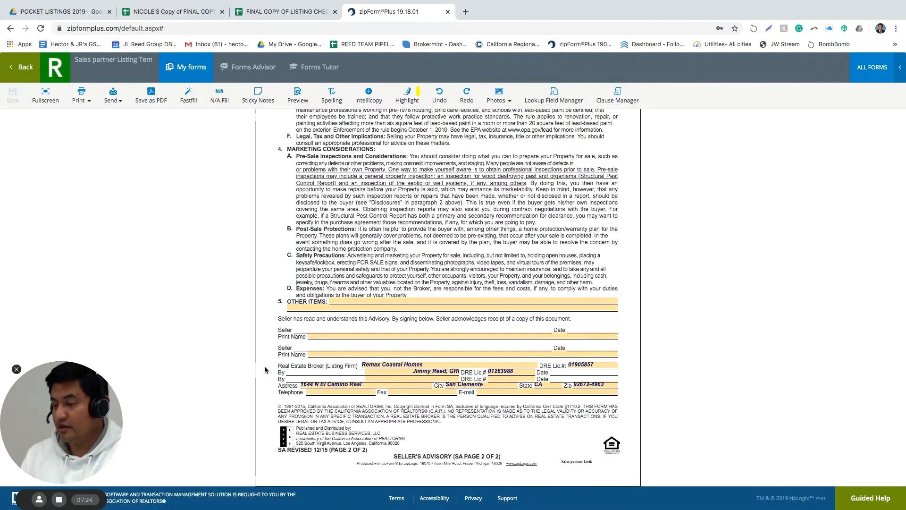
Leave the broker telephone blank, then open the CRMLS Seller's Instruction to Exclude Listing from MLS form
{"action": "left_click", "coordinate": [324, 392]}
{"action": "left_click", "coordinate": [346, 402]}
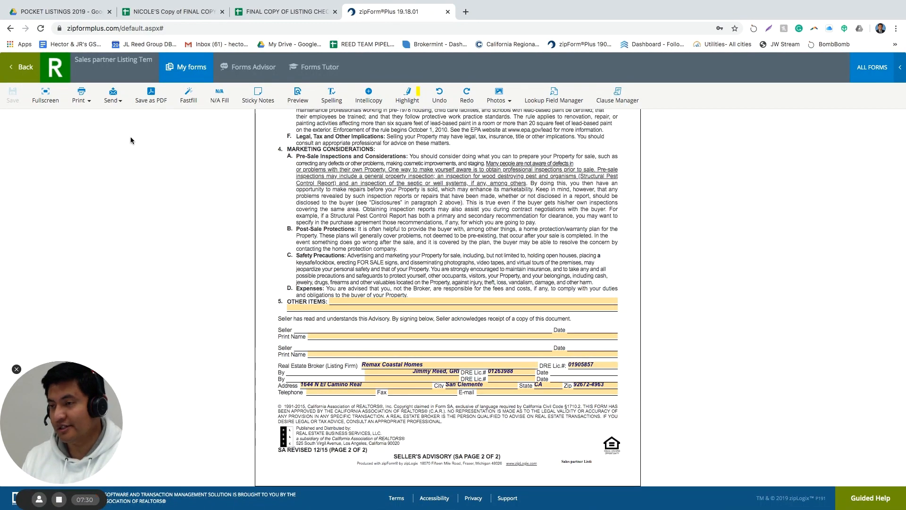
{"action": "left_click", "coordinate": [26, 68]}
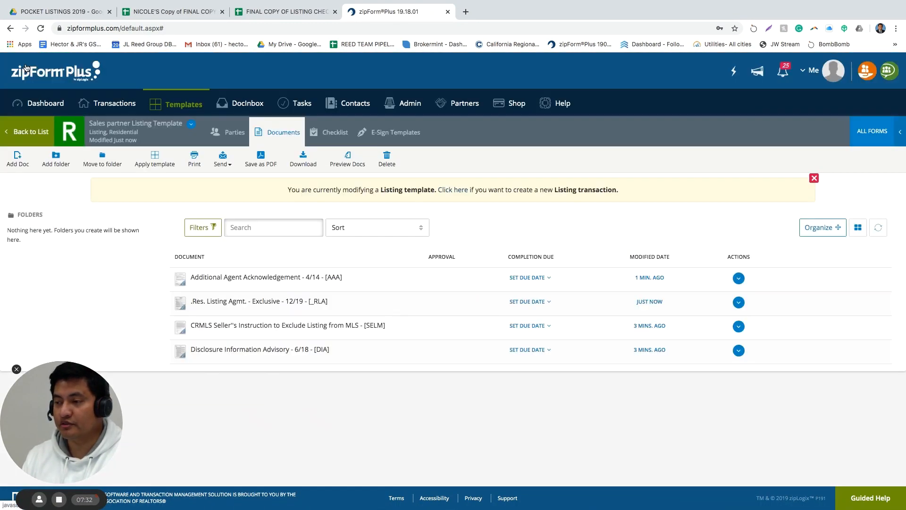
{"action": "left_click", "coordinate": [243, 336]}
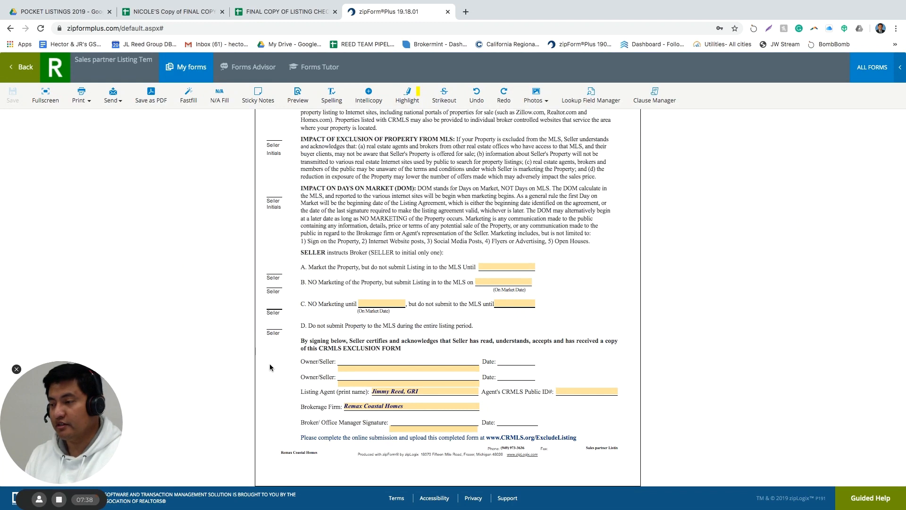
{"action": "scroll", "coordinate": [269, 367], "scroll_direction": "up", "scroll_amount": 3}
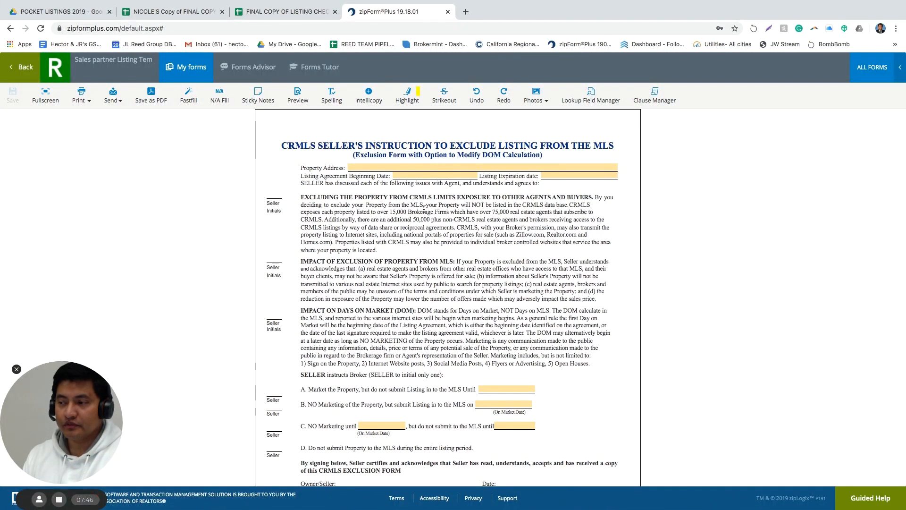
{"action": "left_click", "coordinate": [451, 177]}
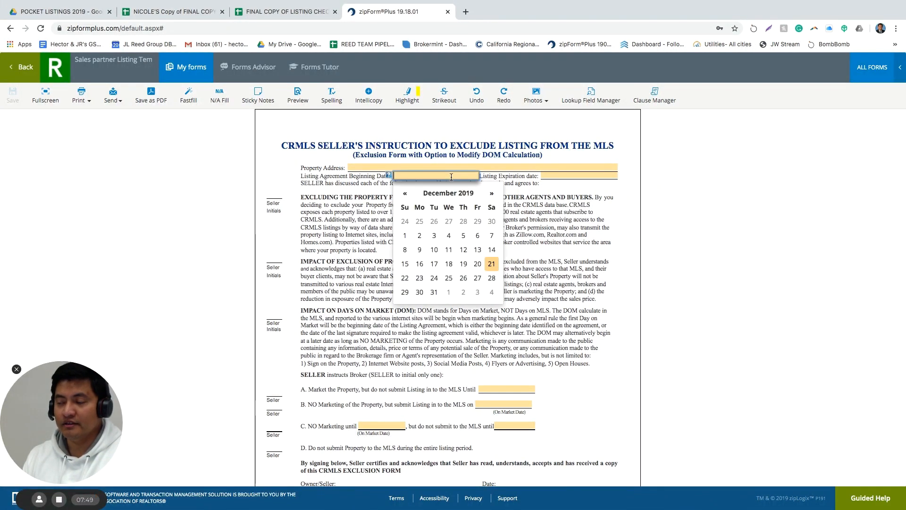
{"action": "key", "text": "Tab"}
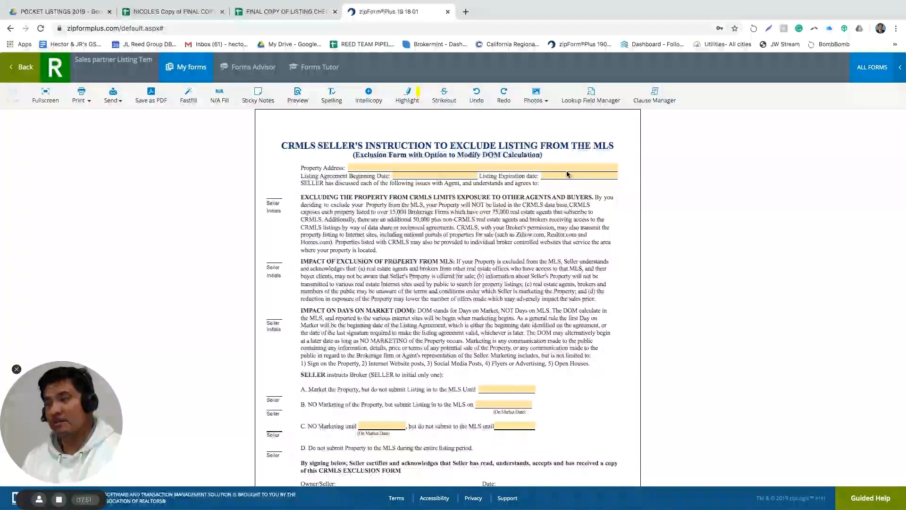
{"action": "left_click", "coordinate": [442, 193]}
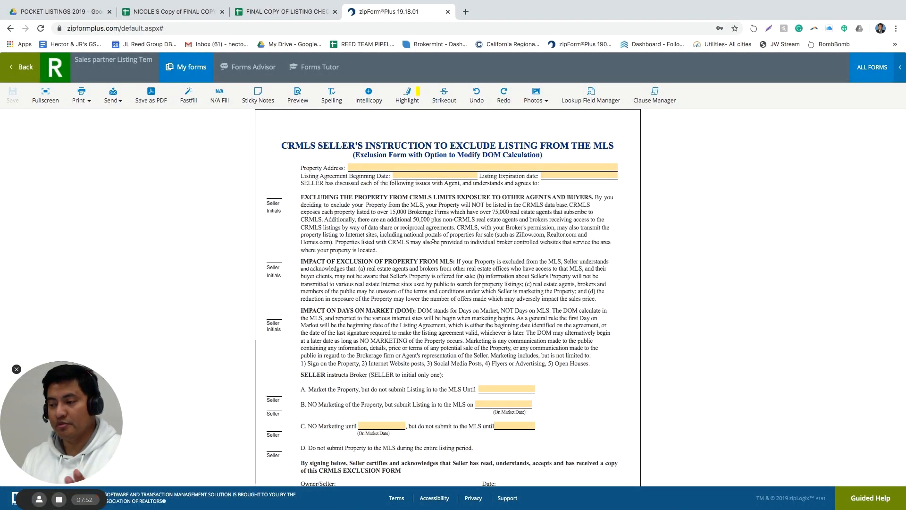
{"action": "scroll", "coordinate": [433, 268], "scroll_direction": "down", "scroll_amount": 3}
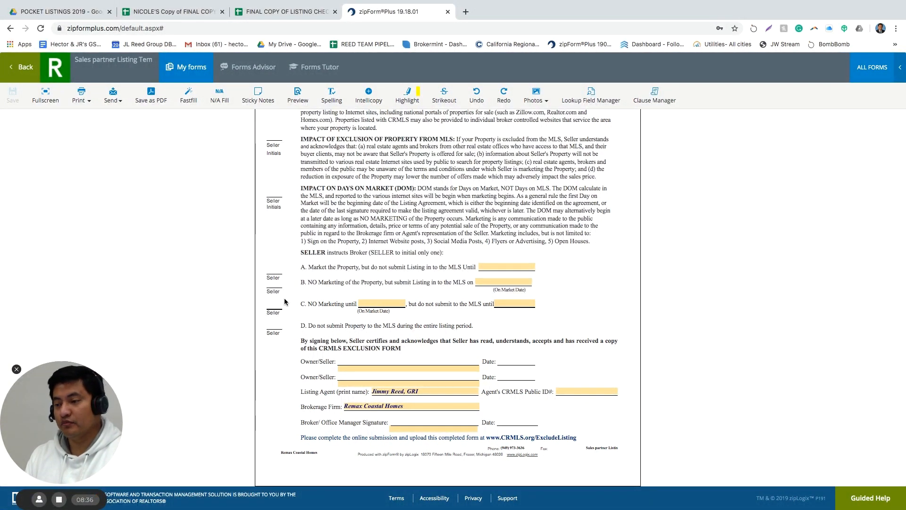
Pick December 23, 2019 in the date picker for option C's NO Marketing until field
{"action": "left_click", "coordinate": [385, 305]}
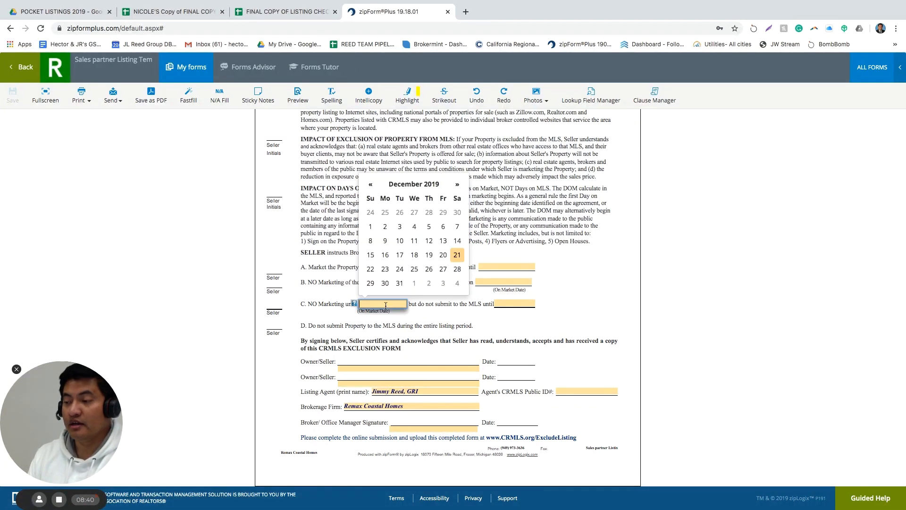
{"action": "left_click", "coordinate": [425, 312]}
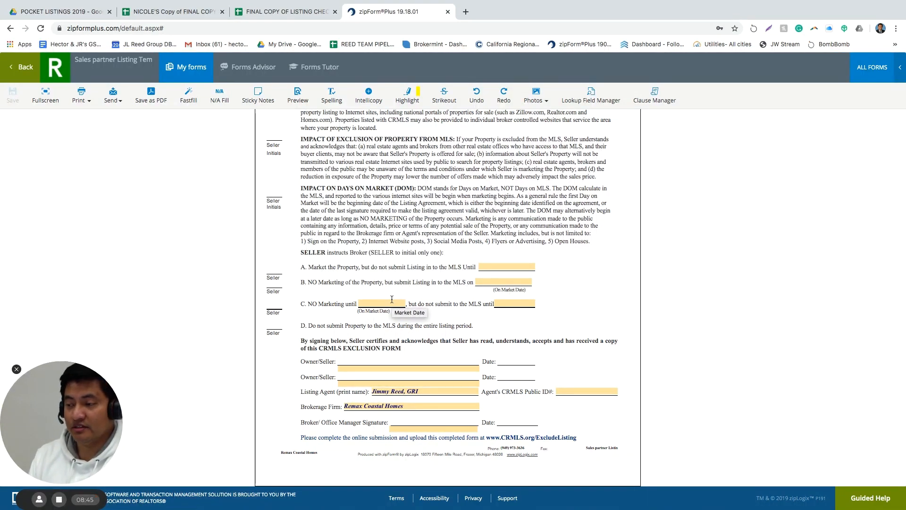
{"action": "left_click", "coordinate": [514, 305]}
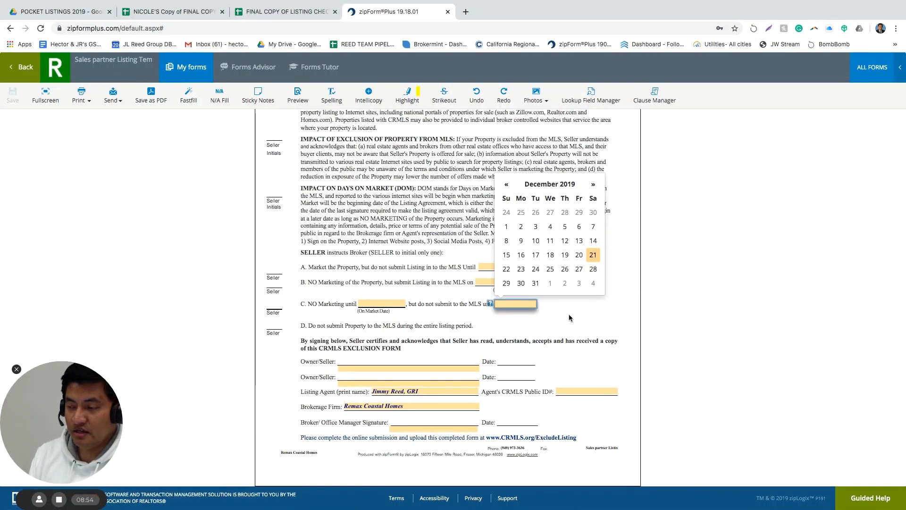
{"action": "left_click", "coordinate": [382, 302]}
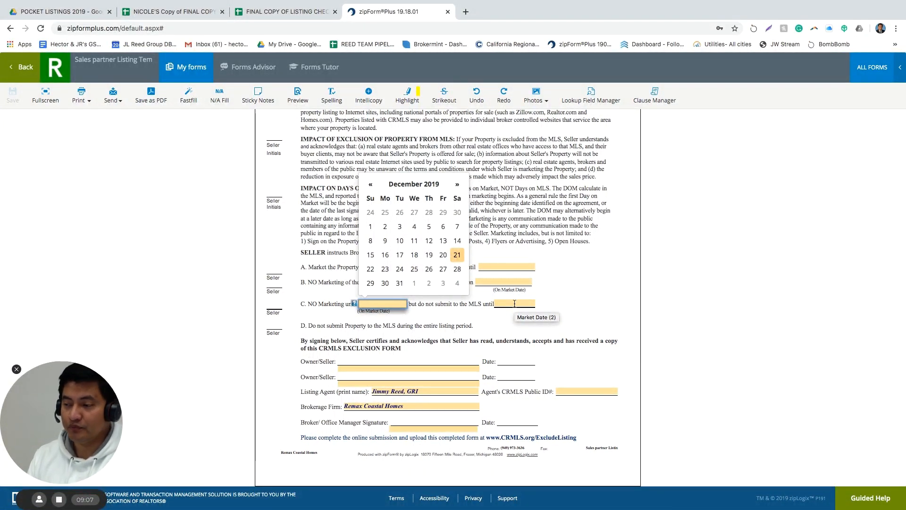
{"action": "left_click", "coordinate": [385, 270]}
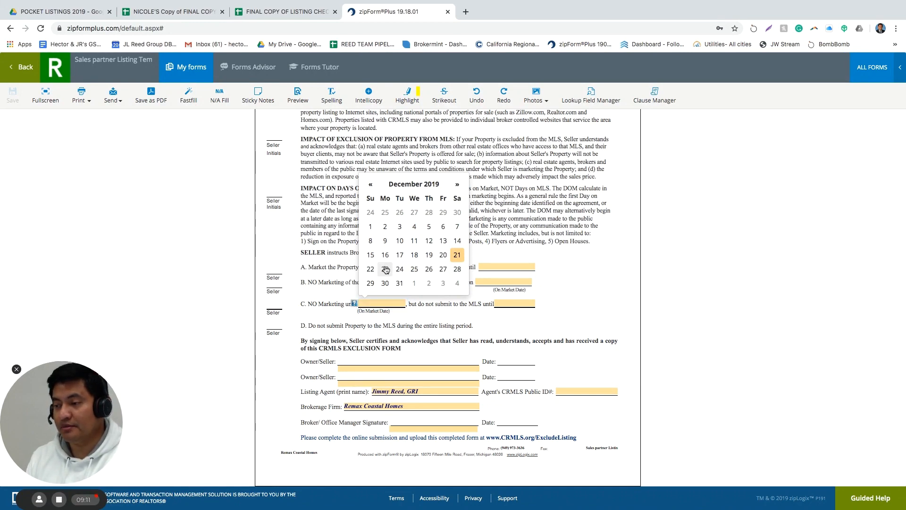
{"action": "left_click", "coordinate": [509, 303]}
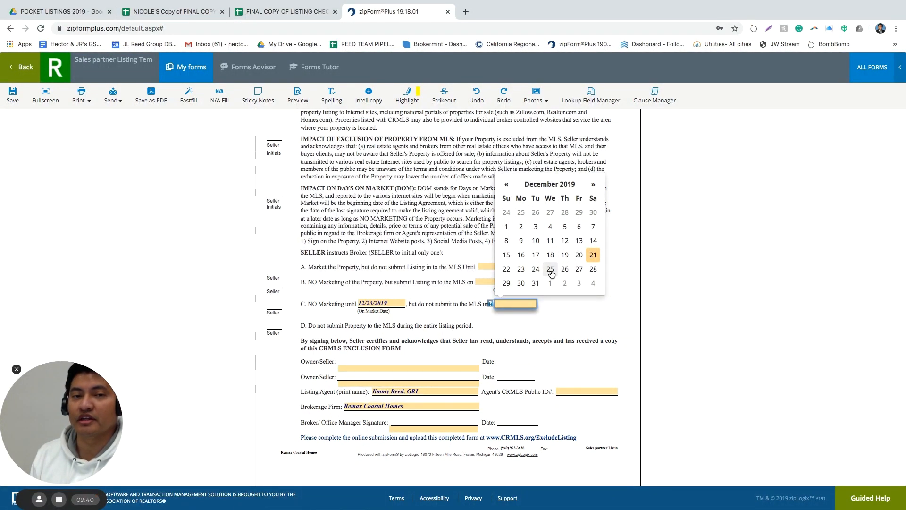
Erase the 12/23/2019 NO Marketing until date and leave the broker signature field blank
{"action": "left_click", "coordinate": [420, 270]}
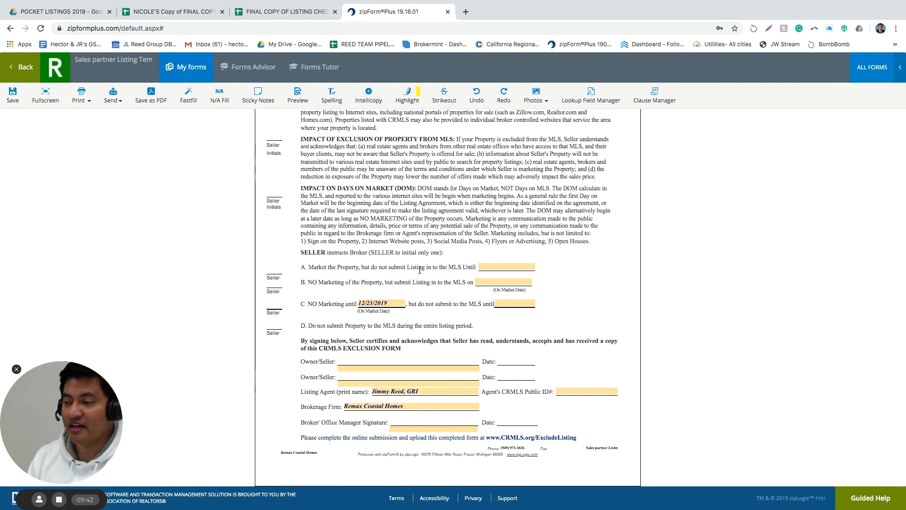
{"action": "left_click", "coordinate": [391, 302]}
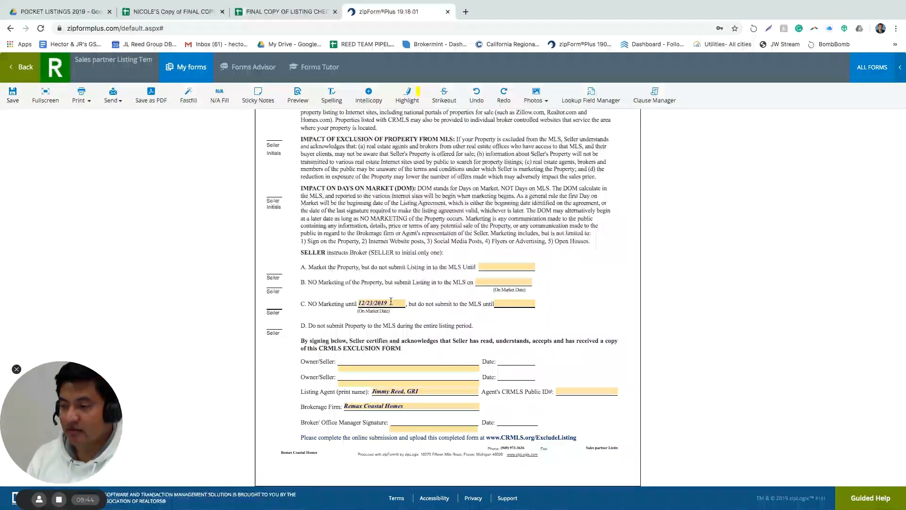
{"action": "key", "text": "BackSpace"}
{"action": "key", "text": "BackSpace"}
{"action": "key", "text": "BackSpace"}
{"action": "key", "text": "BackSpace"}
{"action": "key", "text": "BackSpace"}
{"action": "key", "text": "BackSpace"}
{"action": "key", "text": "BackSpace"}
{"action": "key", "text": "BackSpace"}
{"action": "key", "text": "BackSpace"}
{"action": "key", "text": "BackSpace"}
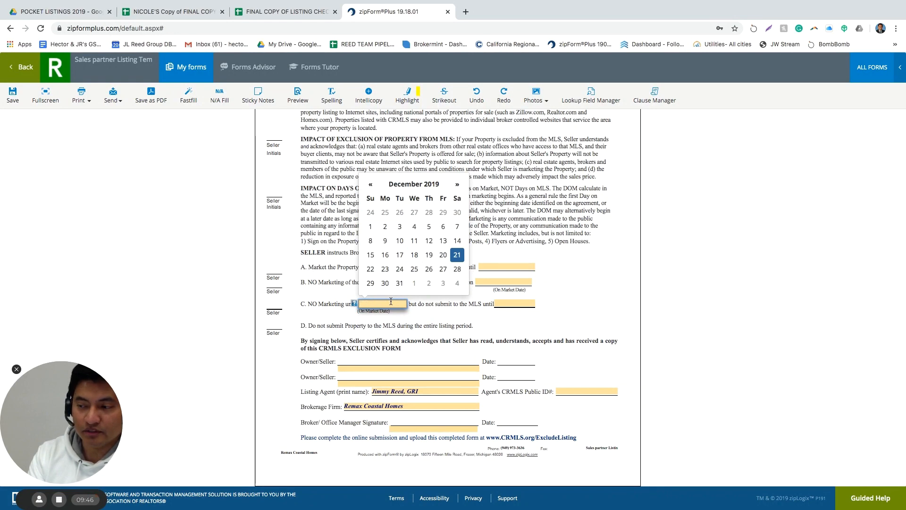
{"action": "left_click", "coordinate": [397, 370]}
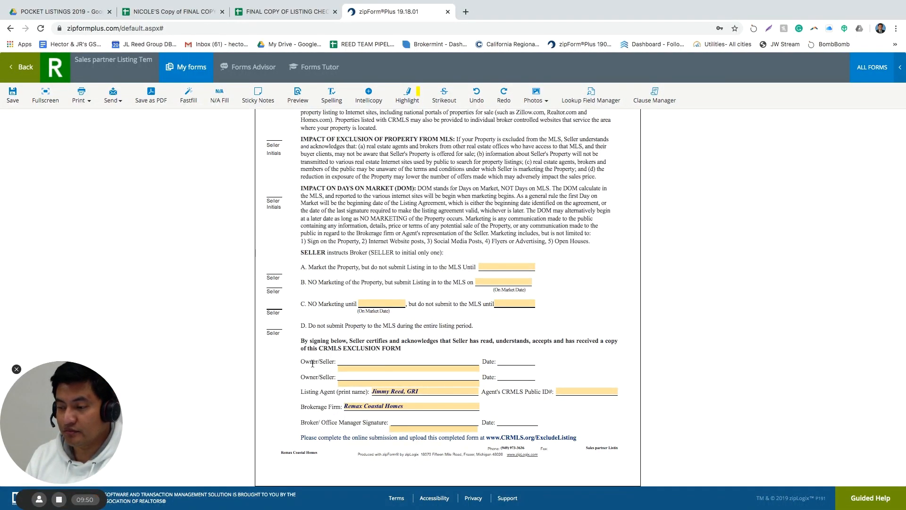
{"action": "left_click", "coordinate": [405, 430]}
{"action": "left_click", "coordinate": [341, 433]}
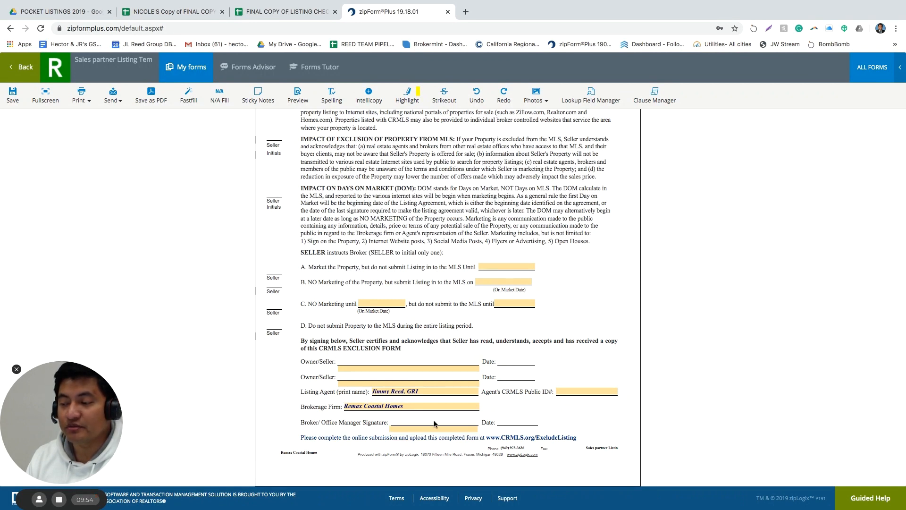